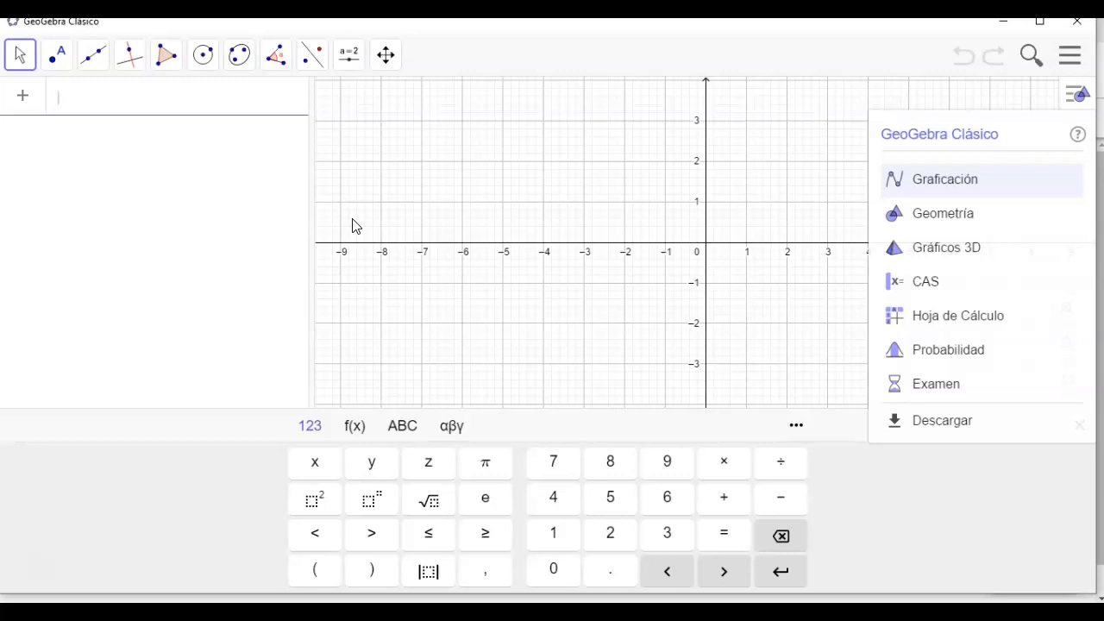
Step: Dismiss the list of perspectives and show the Hoja de Cálculo view beside the algebra and graphics views
{"action": "left_click", "coordinate": [370, 211]}
{"action": "left_click", "coordinate": [594, 150]}
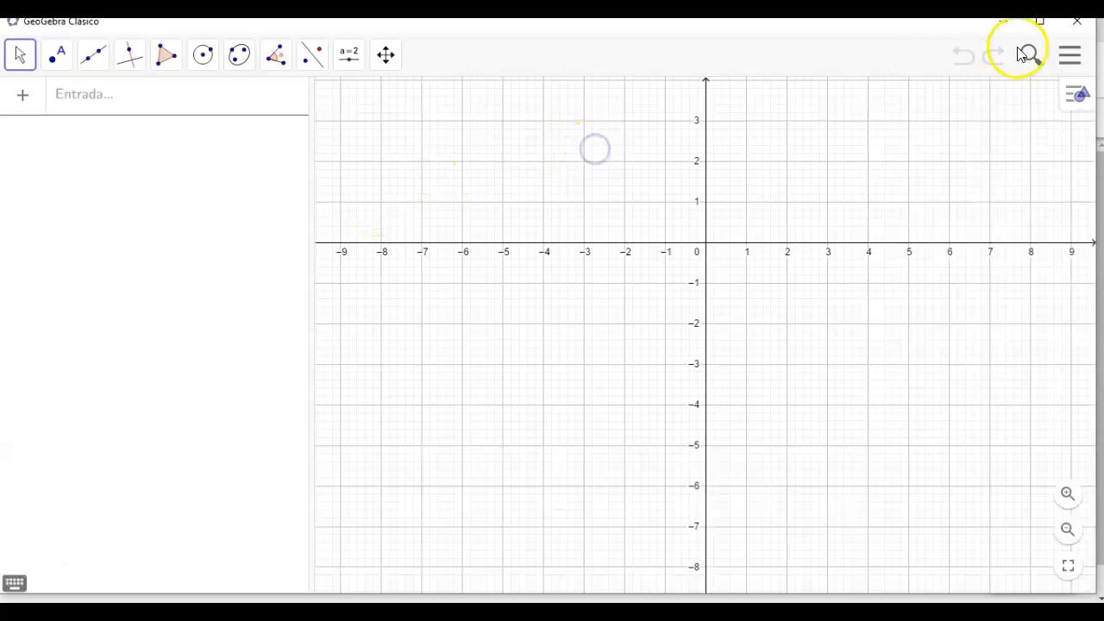
{"action": "left_click", "coordinate": [1070, 59]}
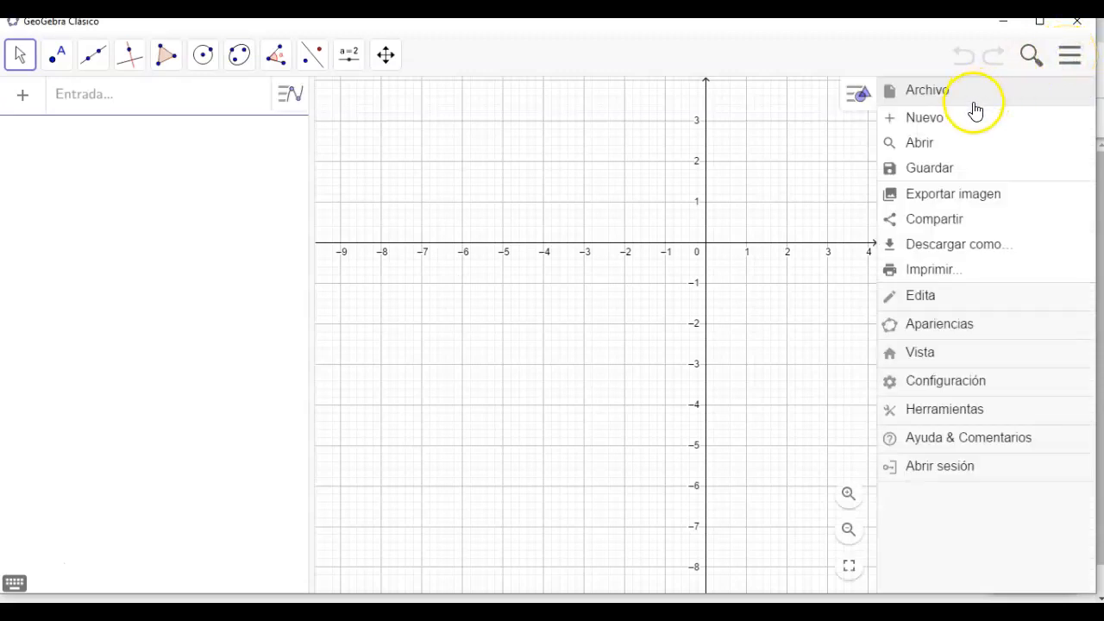
{"action": "left_click", "coordinate": [917, 351]}
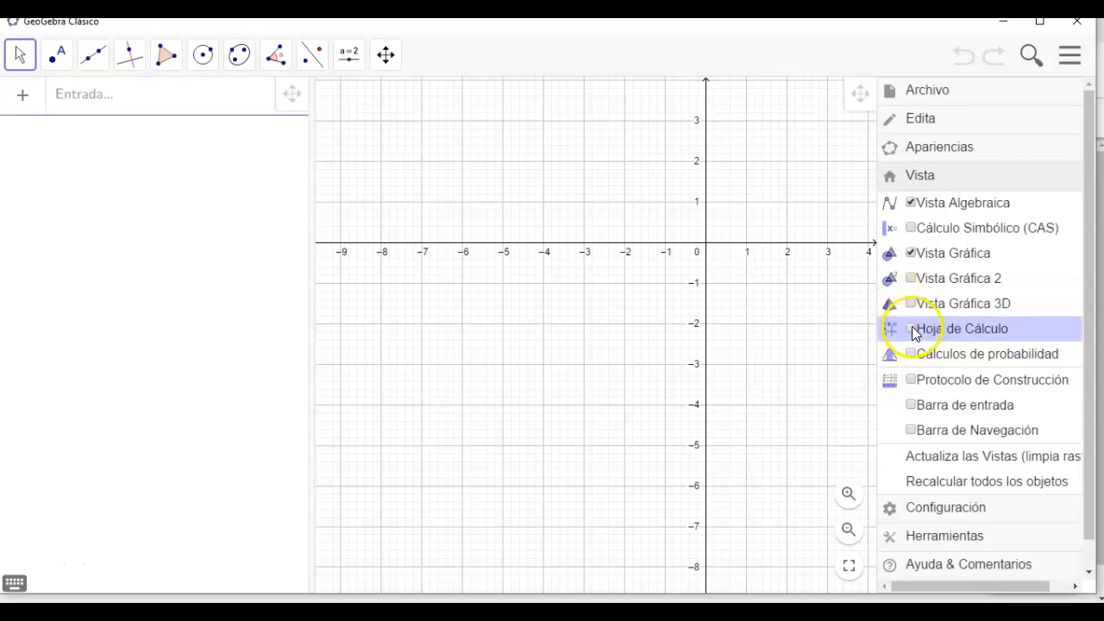
{"action": "left_click", "coordinate": [912, 328]}
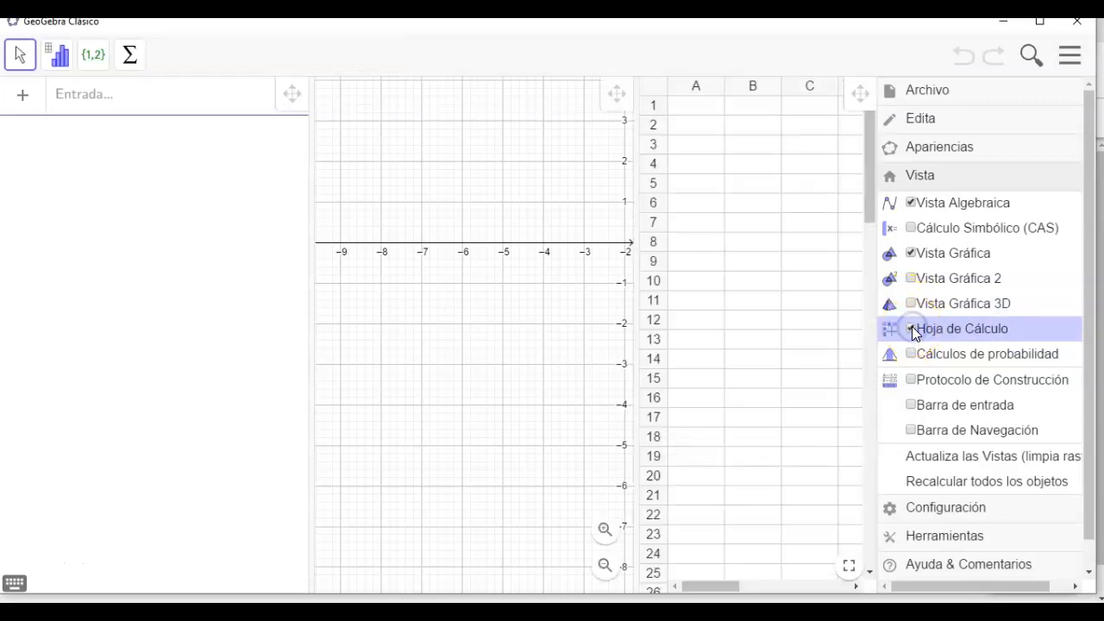
{"action": "left_click", "coordinate": [692, 163]}
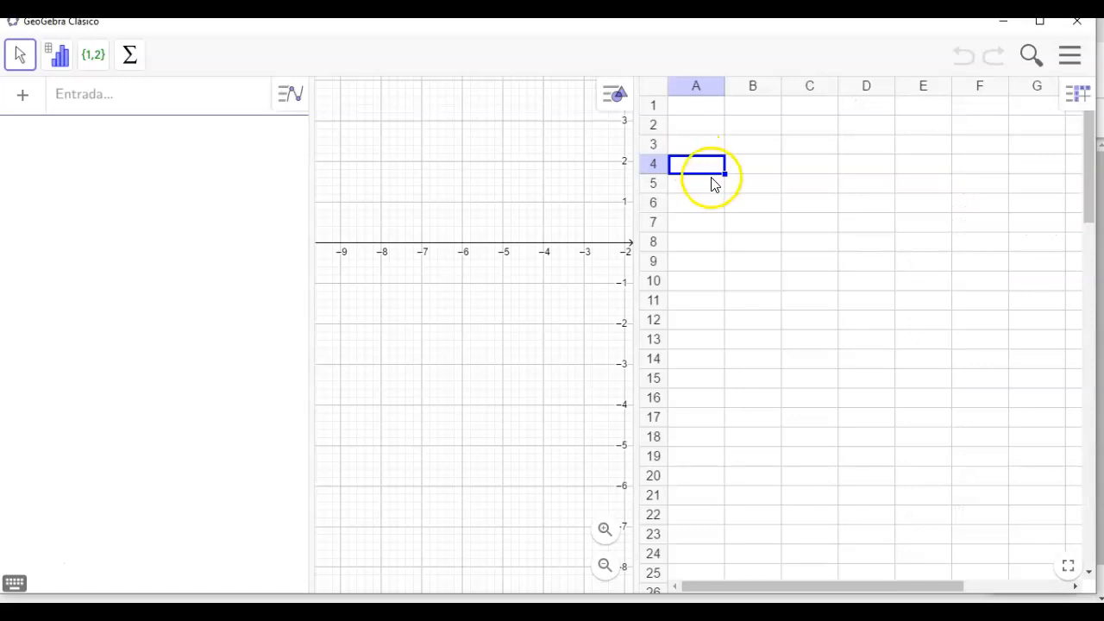
Step: Copy the random numbers in A1:H20 of the Excel workbook Libro1 and paste them into the GeoGebra spreadsheet from cell A1
{"action": "left_click", "coordinate": [708, 125]}
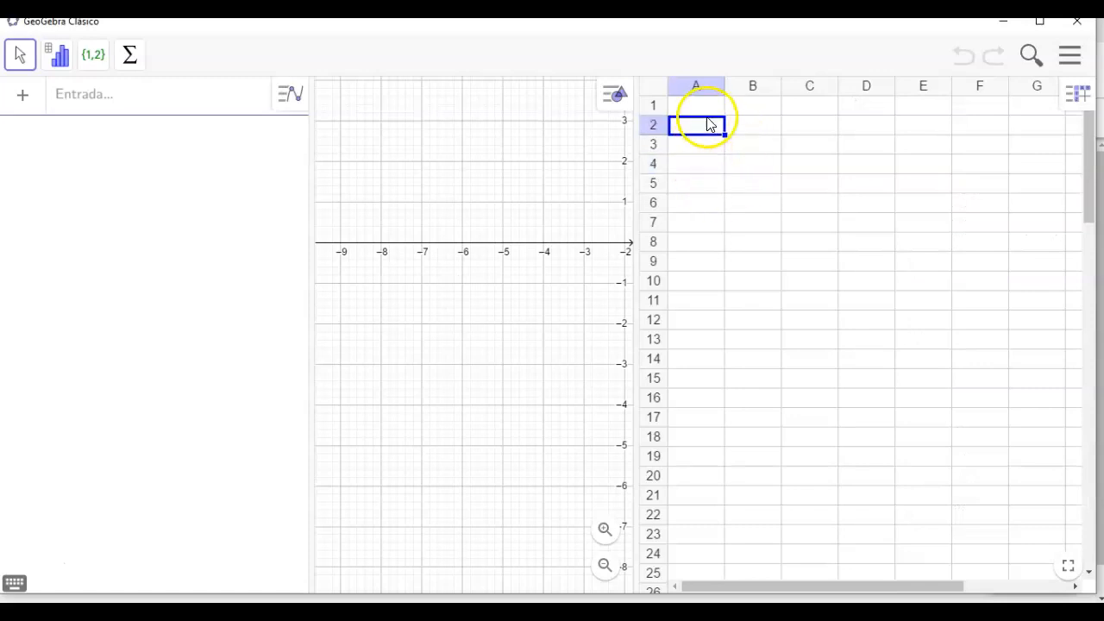
{"action": "left_click", "coordinate": [705, 106]}
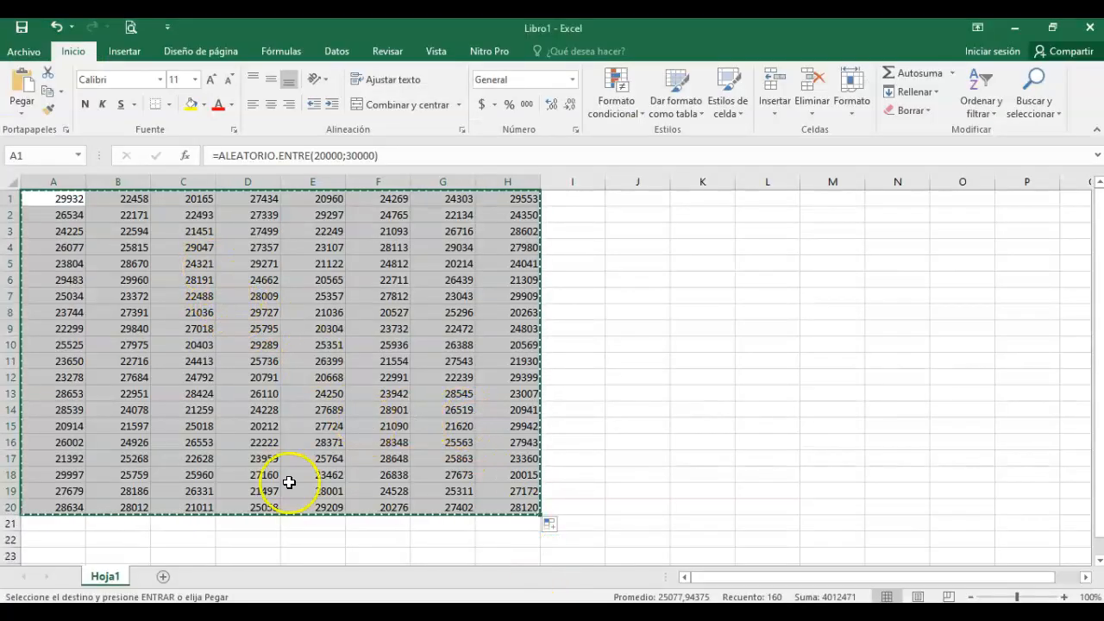
{"action": "left_click_drag", "start_coordinate": [69, 197], "coordinate": [517, 510]}
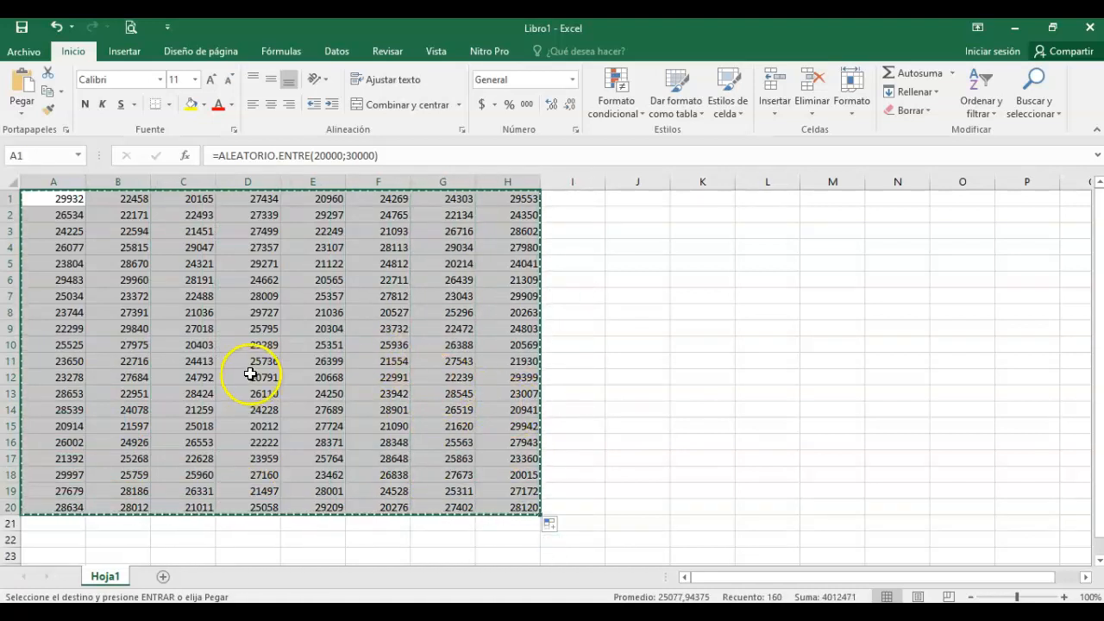
{"action": "key", "text": "alt+Tab"}
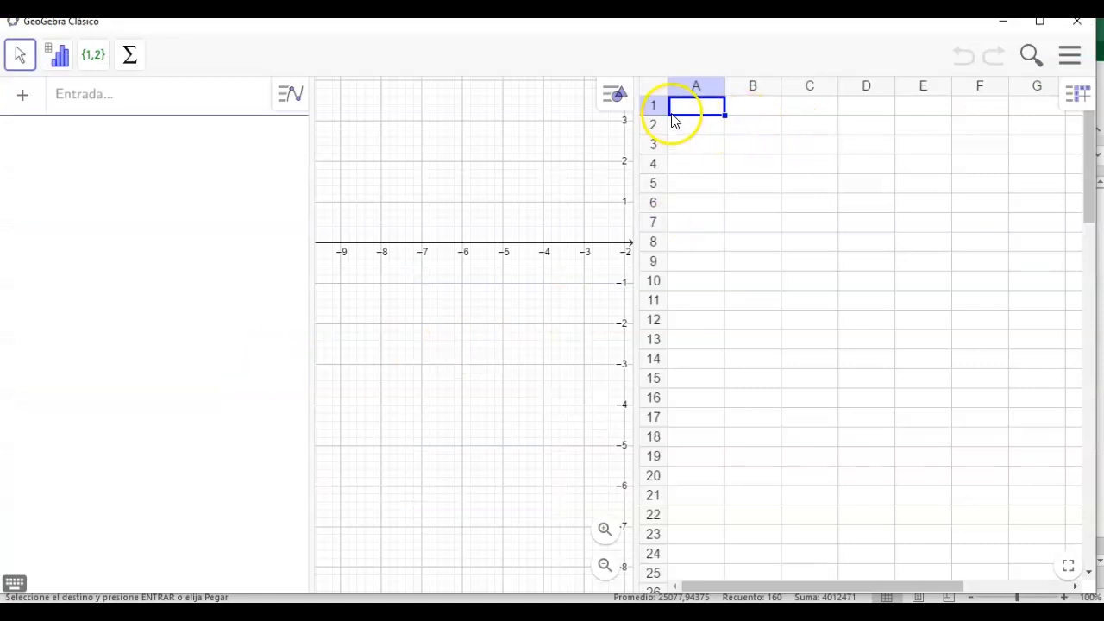
{"action": "key", "text": "ctrl+v"}
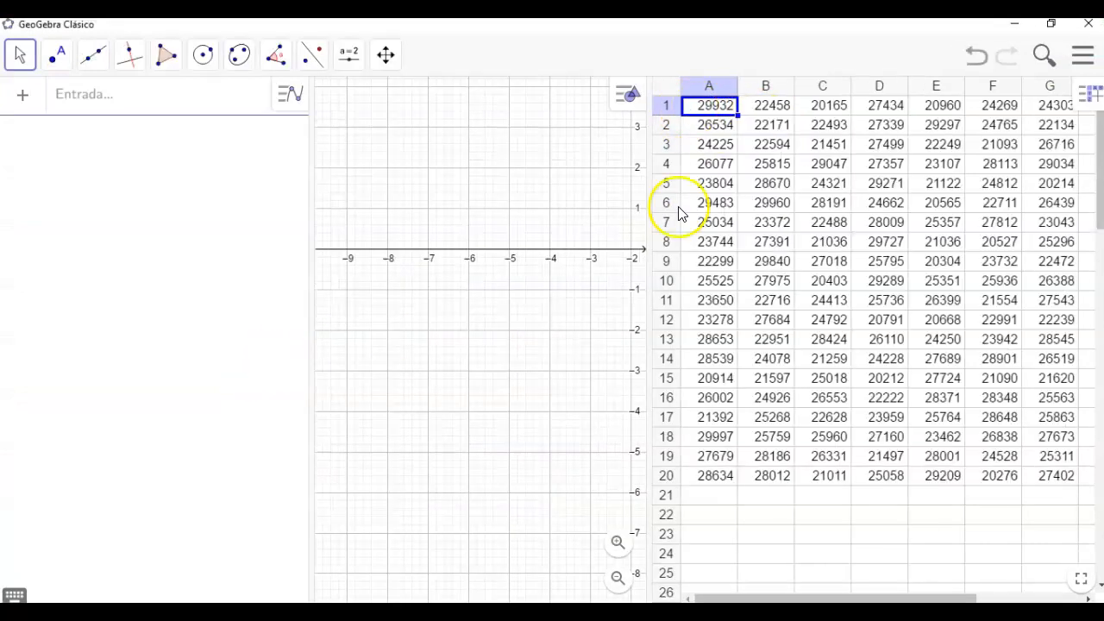
Step: Create a list from the spreadsheet range A1:I20 that covers all the pasted data
{"action": "left_click", "coordinate": [707, 106]}
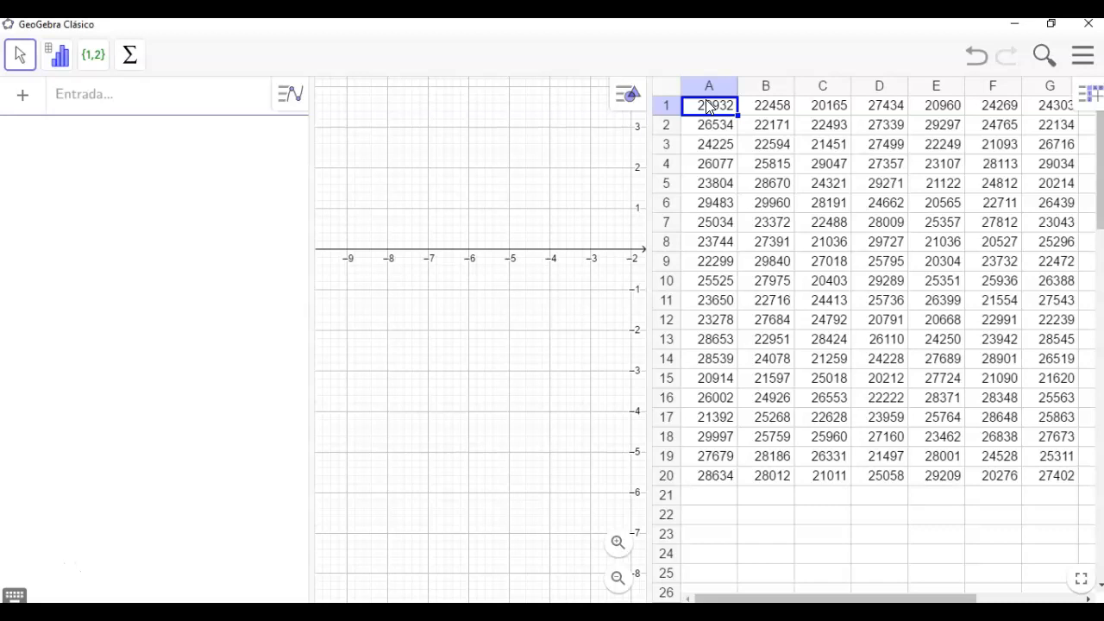
{"action": "key", "text": "shift+Down"}
{"action": "key", "text": "shift+Down"}
{"action": "key", "text": "shift+Down"}
{"action": "key", "text": "shift+Down"}
{"action": "key", "text": "shift+Down"}
{"action": "key", "text": "shift+Down"}
{"action": "key", "text": "shift+Down"}
{"action": "key", "text": "shift+Down"}
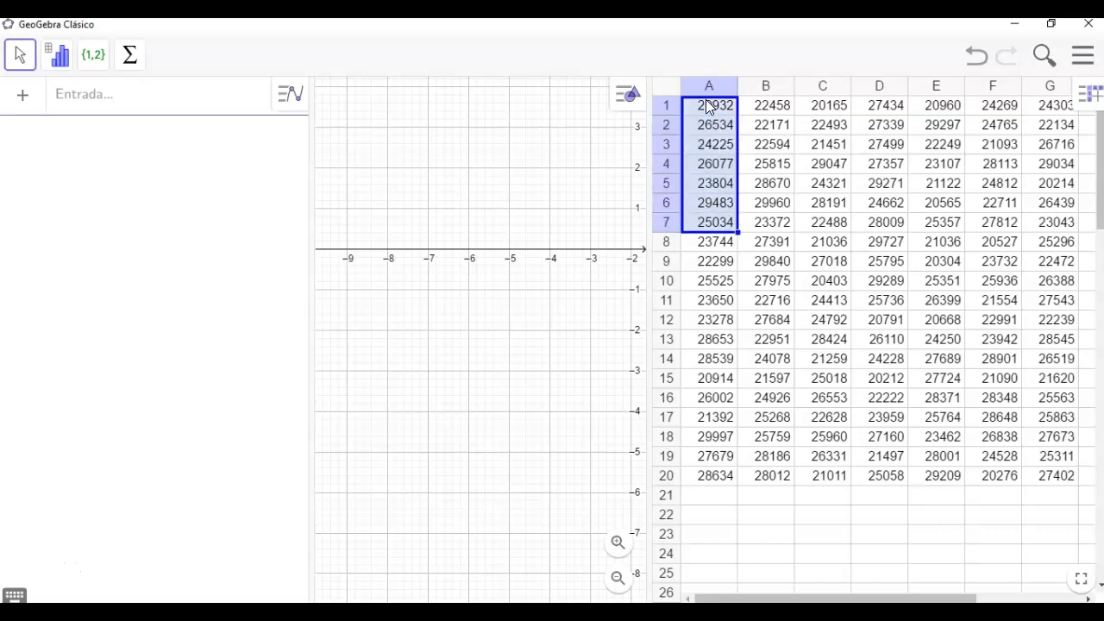
{"action": "key", "text": "shift+Down"}
{"action": "key", "text": "shift+Down"}
{"action": "key", "text": "shift+Down"}
{"action": "key", "text": "shift+Down"}
{"action": "key", "text": "shift+Down"}
{"action": "key", "text": "shift+Down"}
{"action": "key", "text": "shift+Down"}
{"action": "key", "text": "shift+Down"}
{"action": "key", "text": "shift+Down"}
{"action": "key", "text": "shift+Down"}
{"action": "key", "text": "shift+Down"}
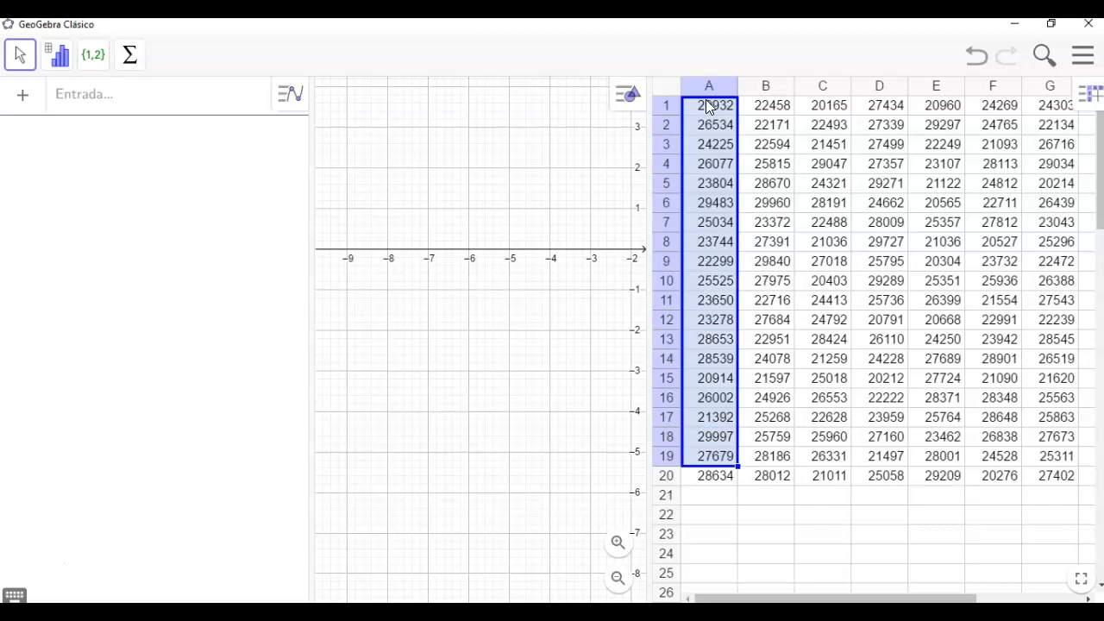
{"action": "key", "text": "shift+Right"}
{"action": "key", "text": "shift+Right"}
{"action": "key", "text": "shift+Right"}
{"action": "key", "text": "shift+Right"}
{"action": "key", "text": "shift+Right"}
{"action": "key", "text": "shift+Right"}
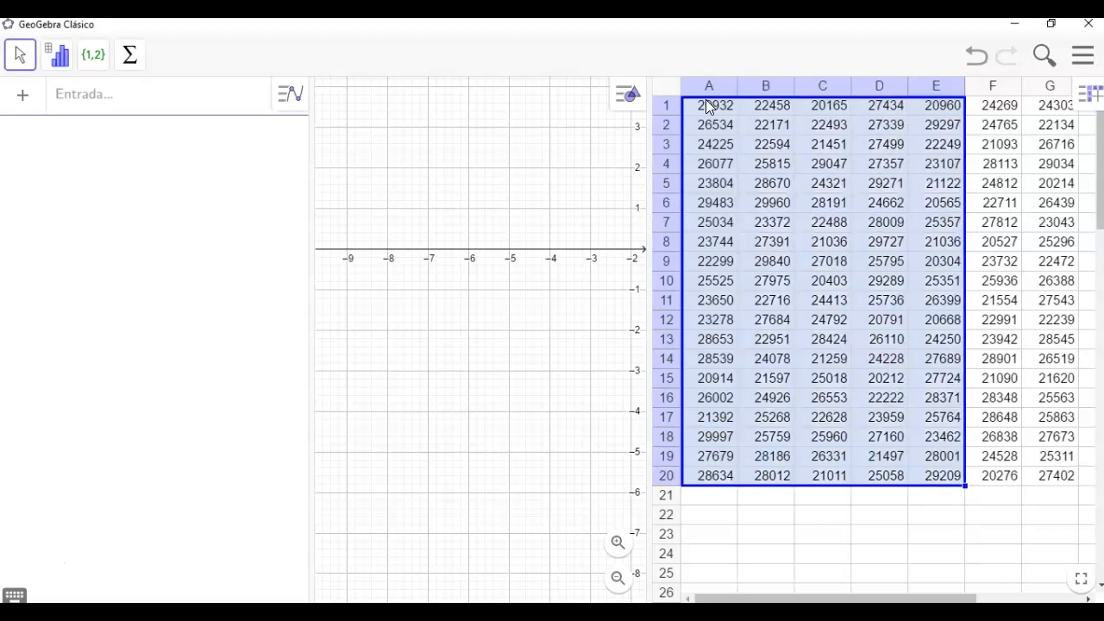
{"action": "key", "text": "shift+Right"}
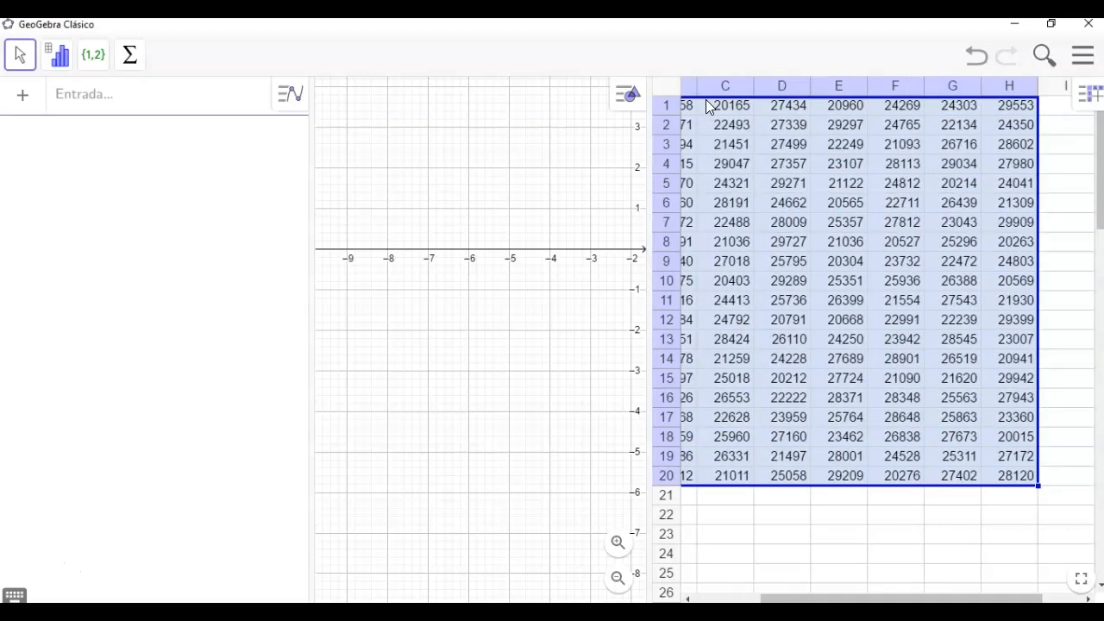
{"action": "right_click", "coordinate": [752, 184]}
{"action": "mouse_move", "coordinate": [807, 300]}
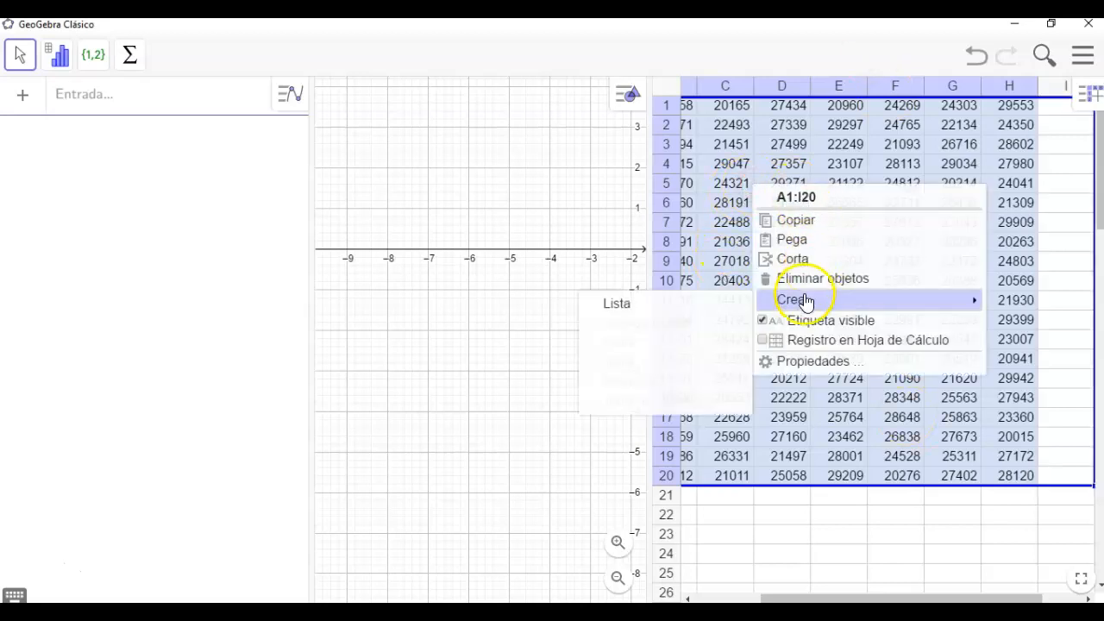
{"action": "left_click", "coordinate": [612, 307]}
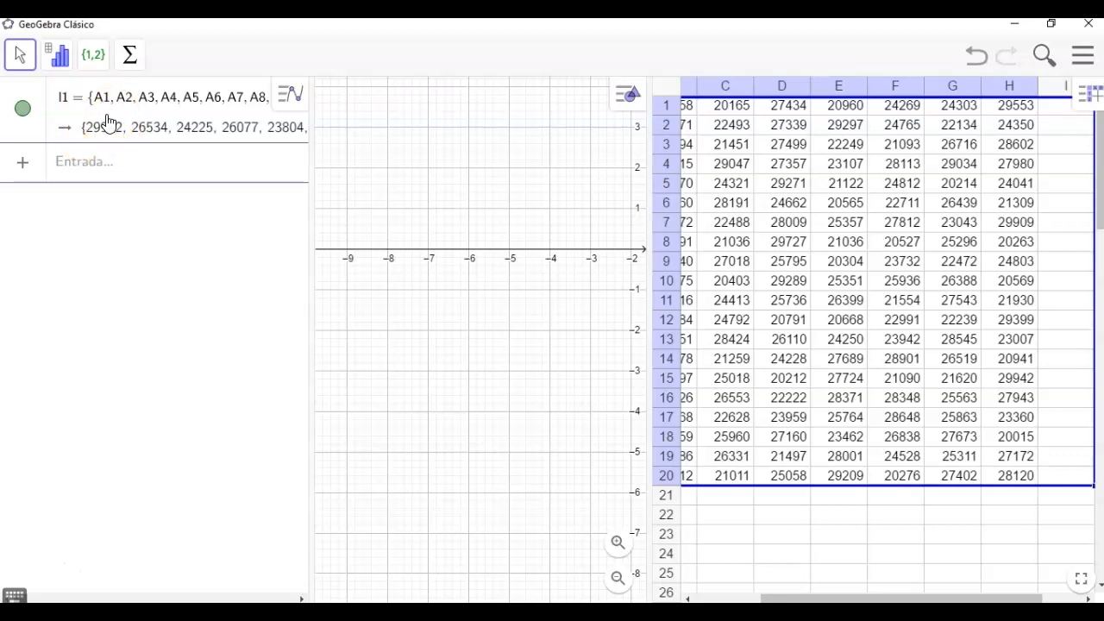
Step: Count the data values greater than zero by entering CuentaSi(x > 0, l1)
{"action": "left_click", "coordinate": [79, 165]}
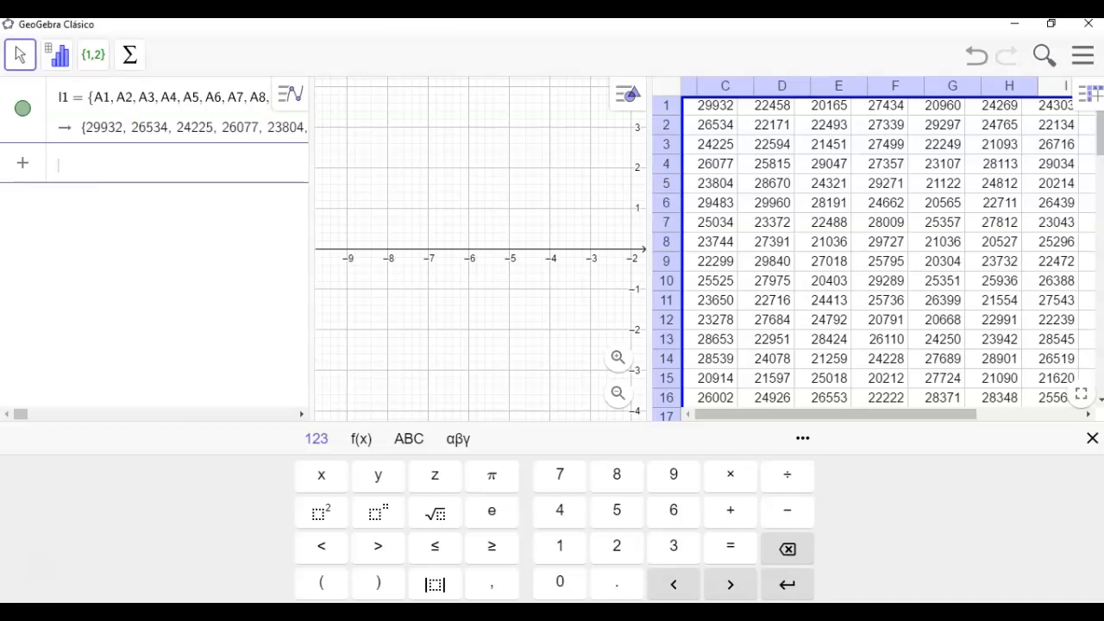
{"action": "type", "text": "cuenta"}
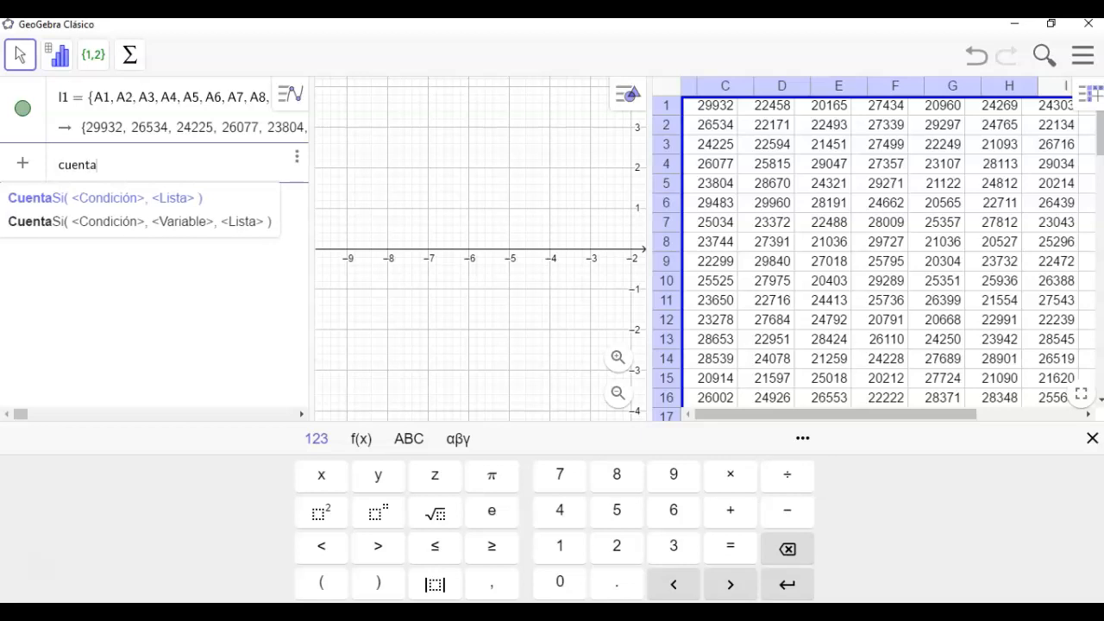
{"action": "type", "text": "si"}
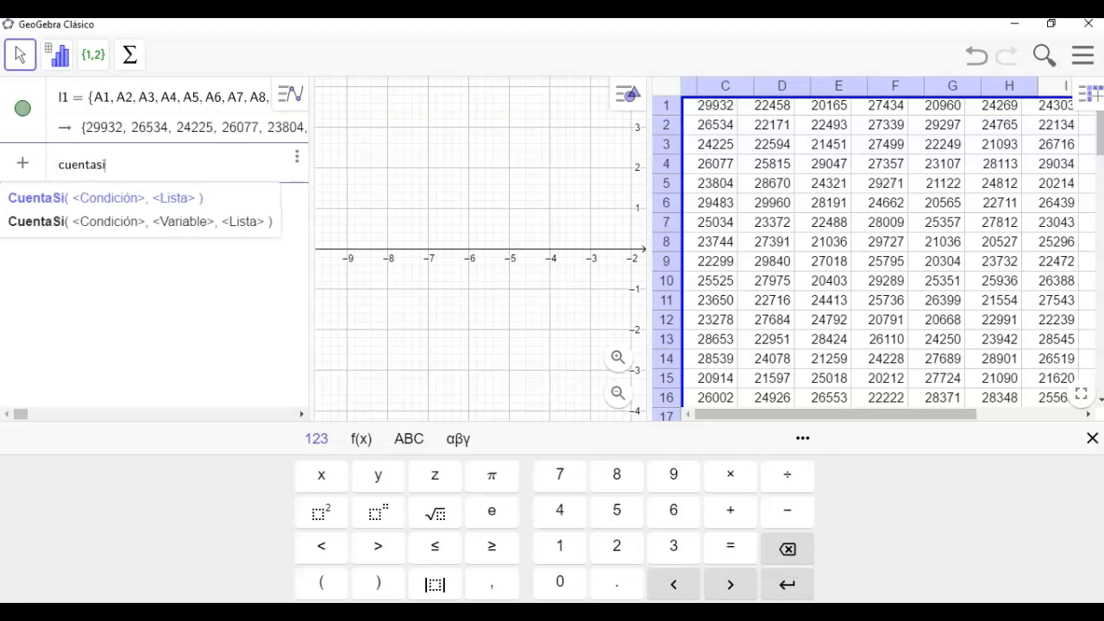
{"action": "left_click", "coordinate": [97, 204]}
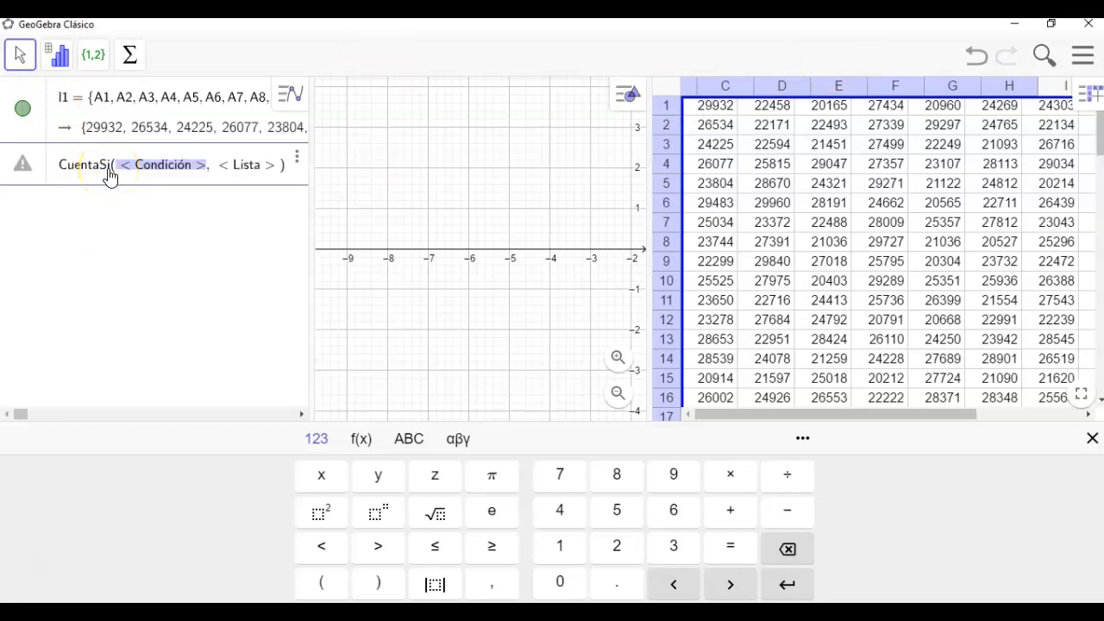
{"action": "left_click", "coordinate": [144, 168]}
{"action": "type", "text": "x "}
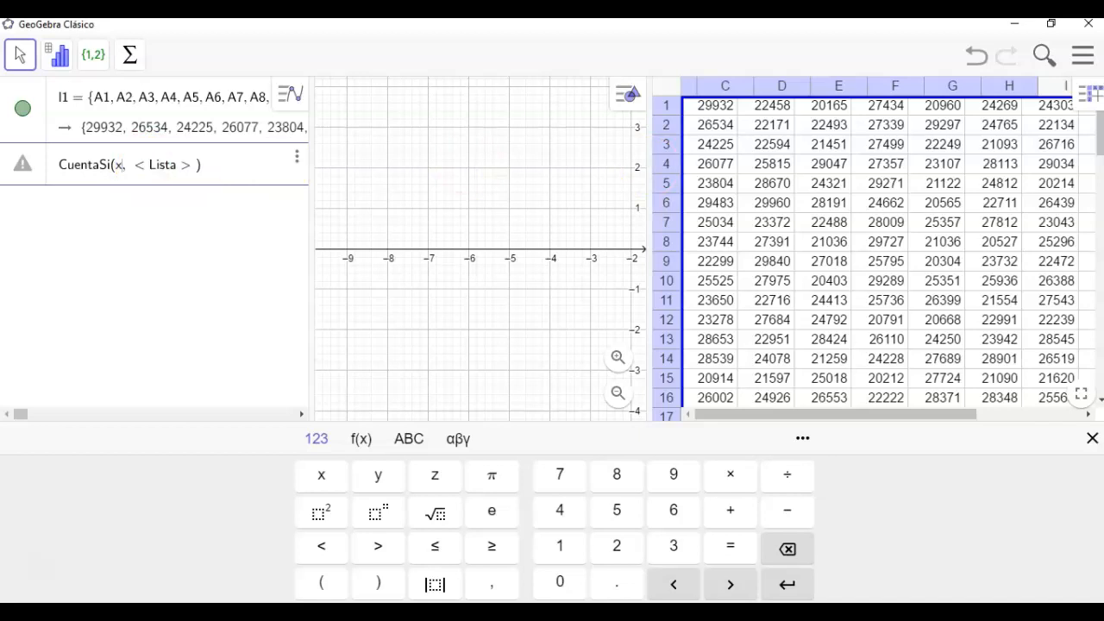
{"action": "type", "text": "<"}
{"action": "key", "text": "BackSpace"}
{"action": "type", "text": "> 0"}
{"action": "key", "text": "Right"}
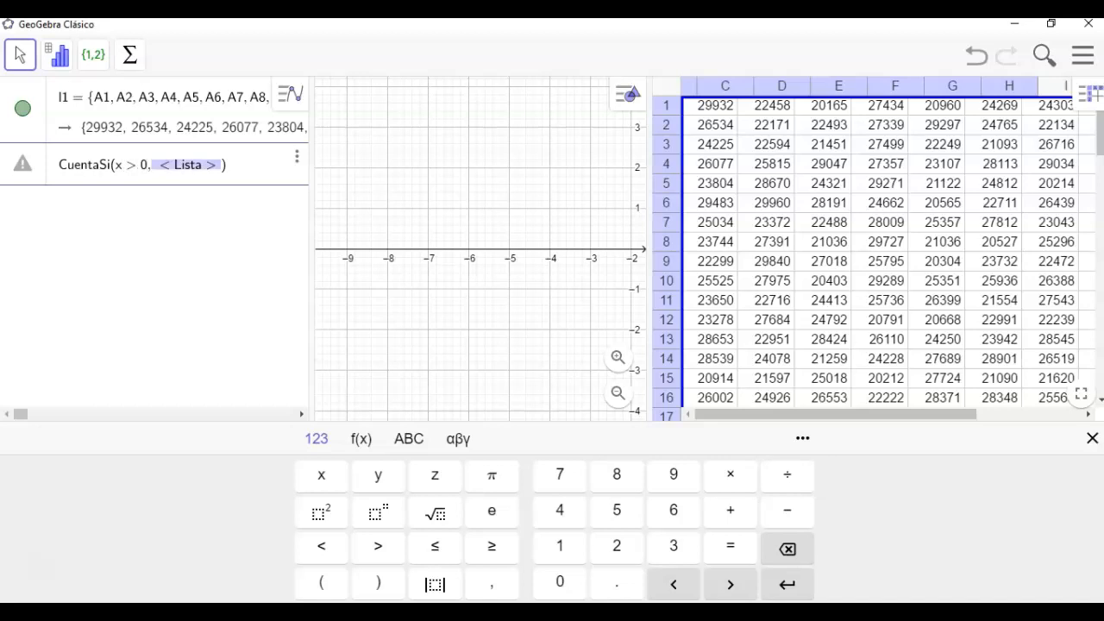
{"action": "type", "text": "l1"}
{"action": "key", "text": "Return"}
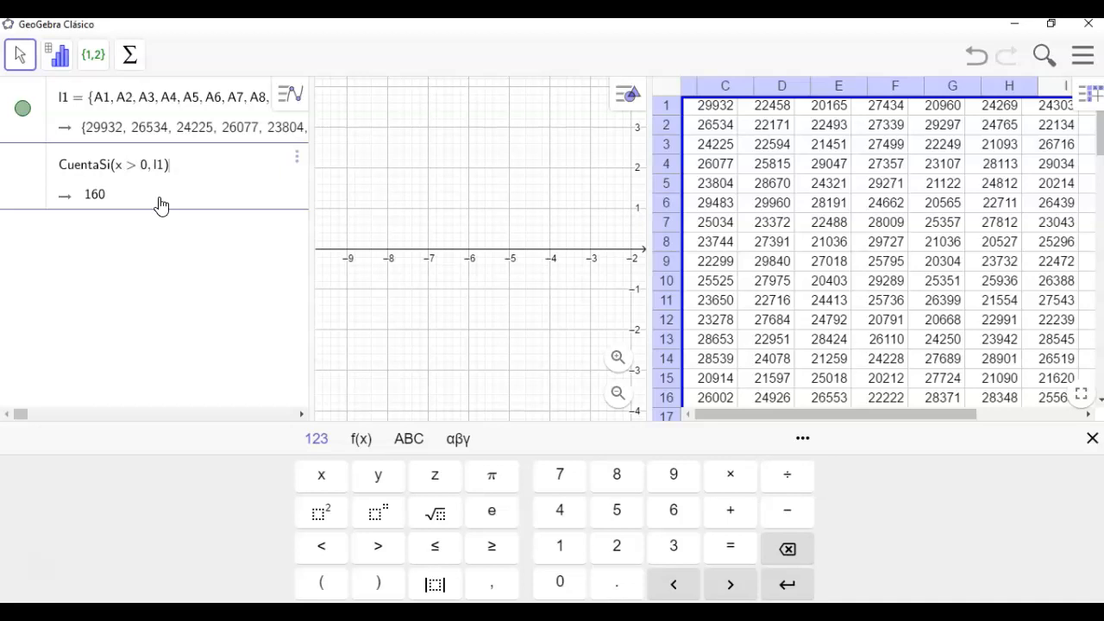
{"action": "key", "text": "Return"}
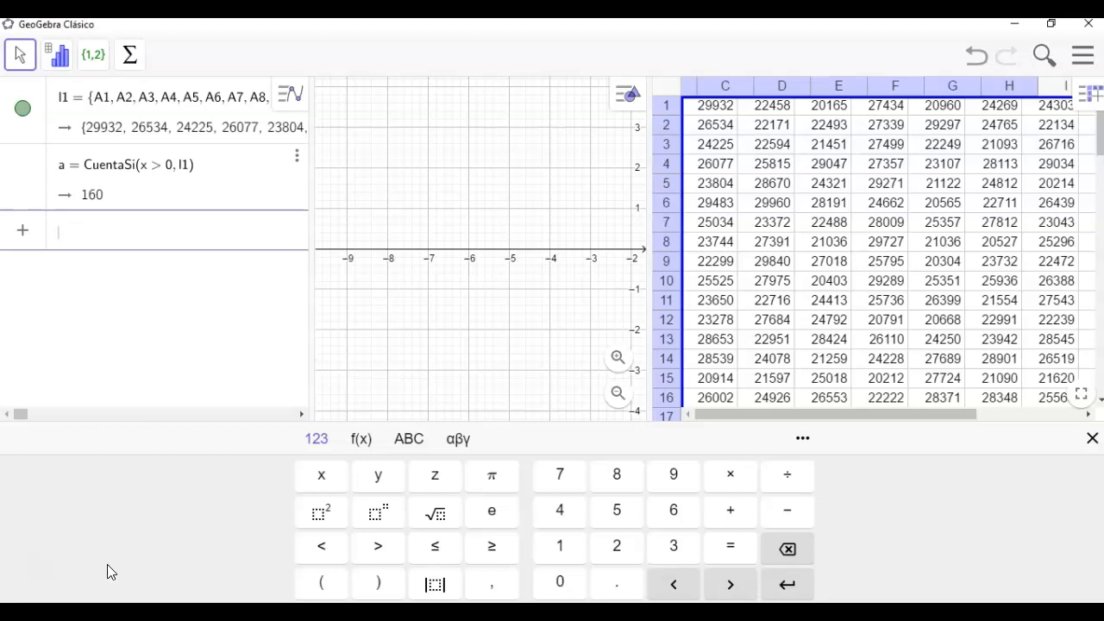
Step: Calculate the number of classes with Sturges' rule by entering 1 + 3.3 · log10(a), using the data count a
{"action": "left_click", "coordinate": [590, 530]}
{"action": "type", "text": "+3"}
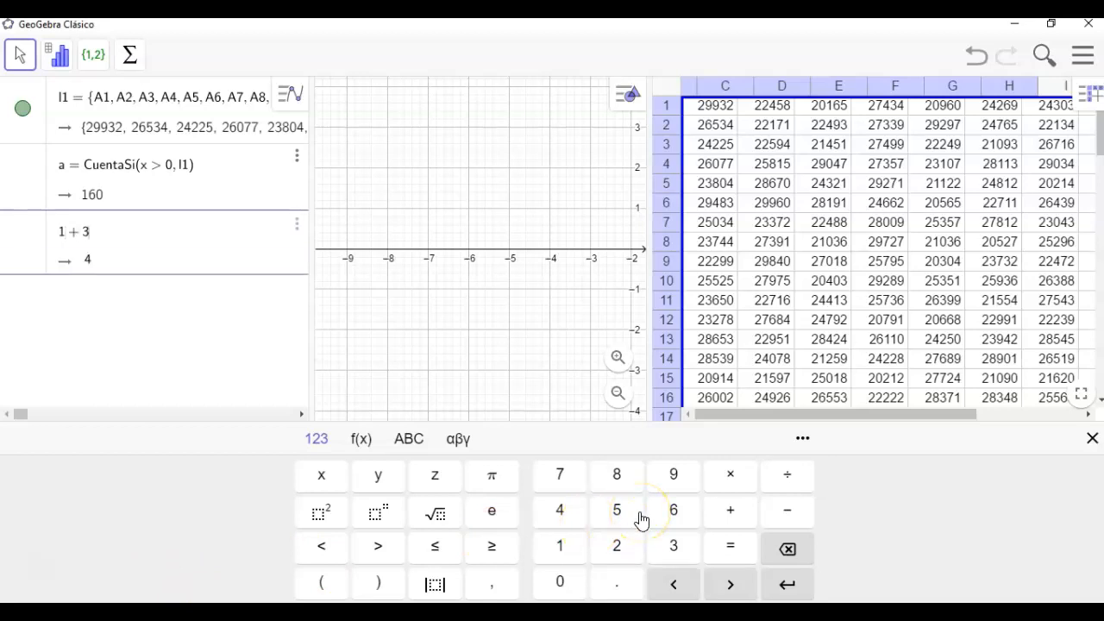
{"action": "type", "text": ".3"}
{"action": "type", "text": "*"}
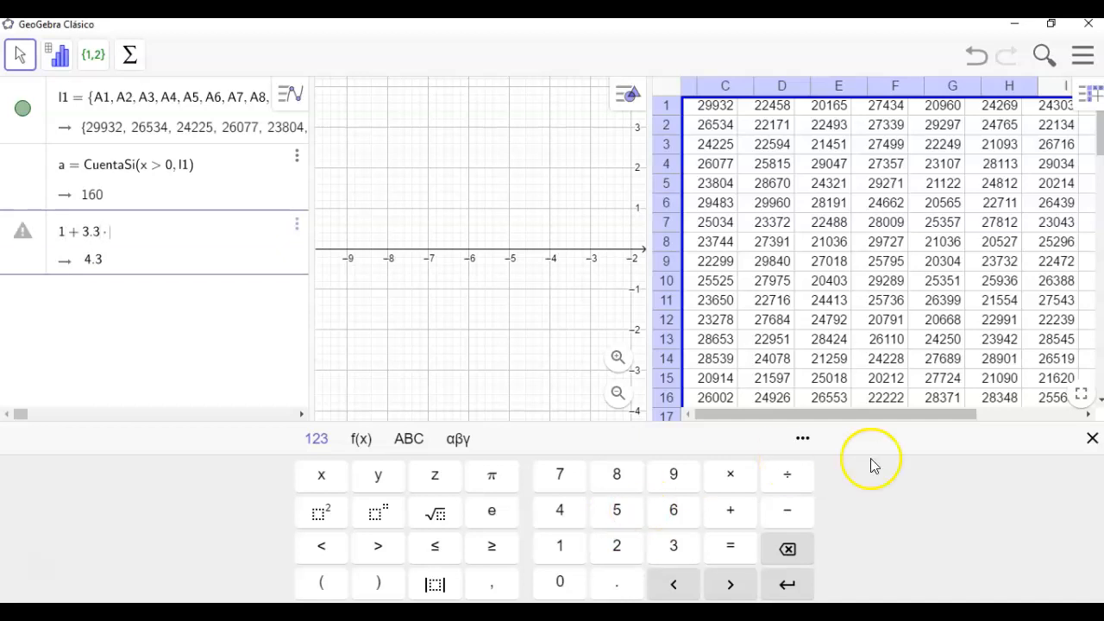
{"action": "left_click", "coordinate": [361, 442]}
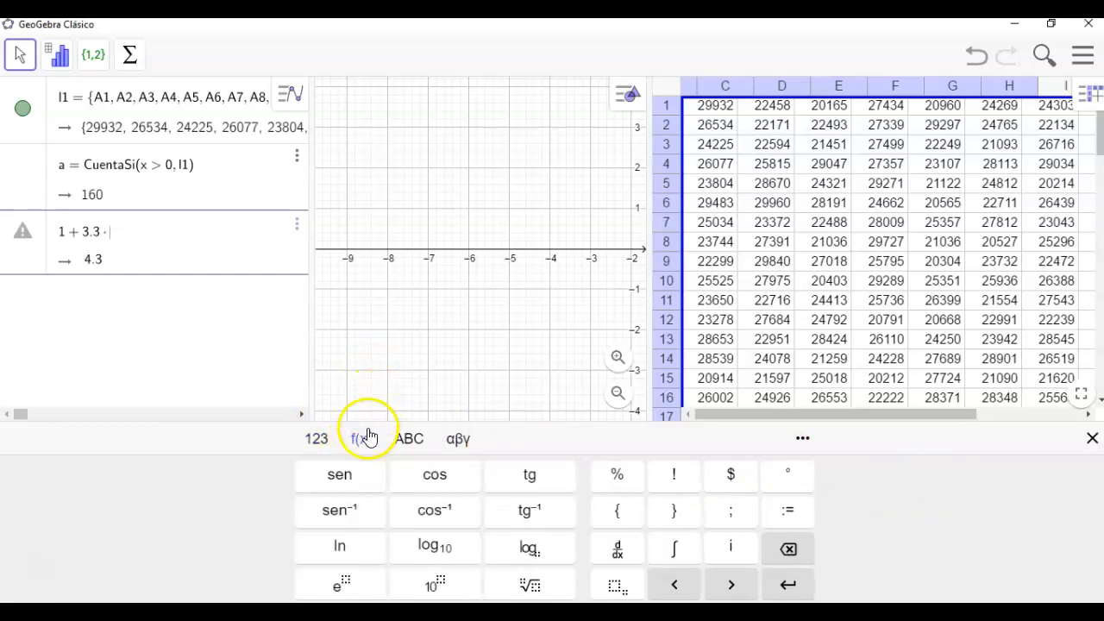
{"action": "left_click", "coordinate": [435, 546]}
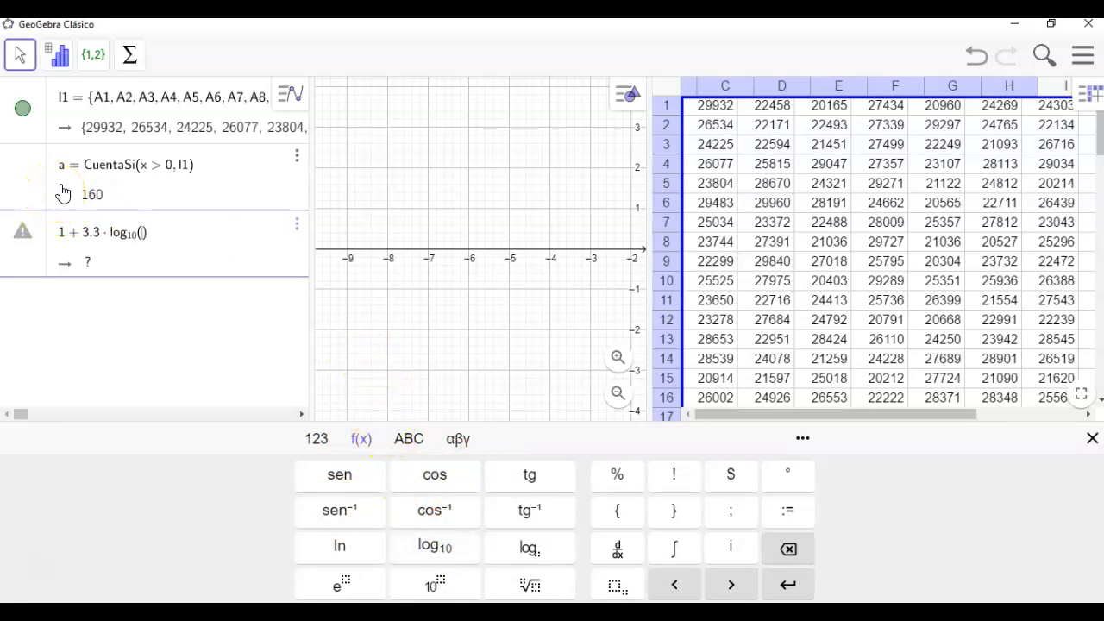
{"action": "left_click", "coordinate": [85, 172]}
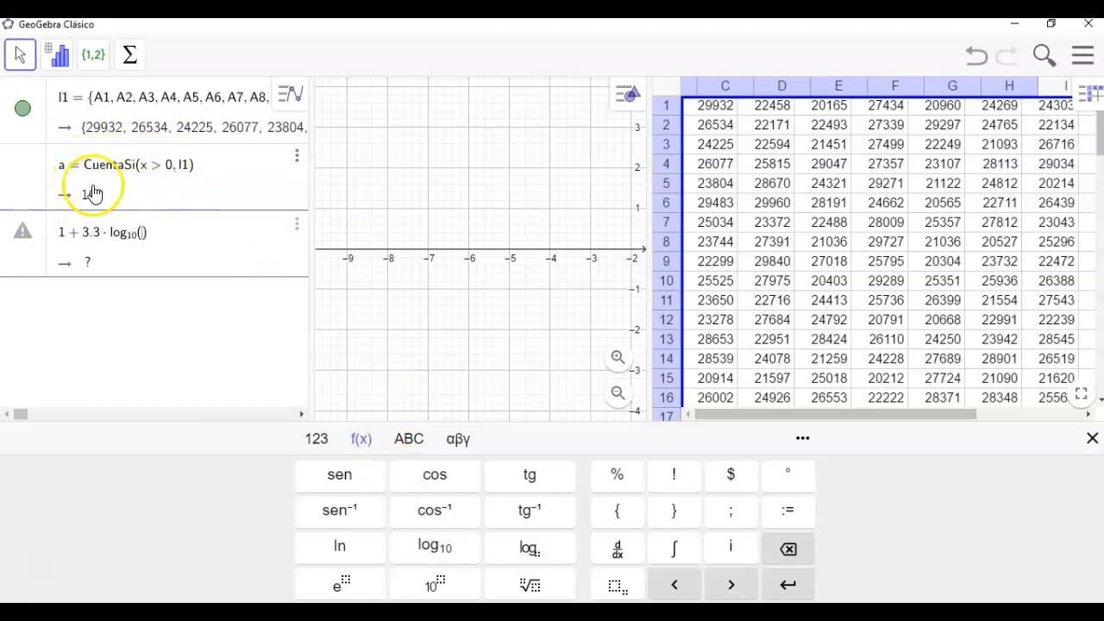
{"action": "type", "text": "a"}
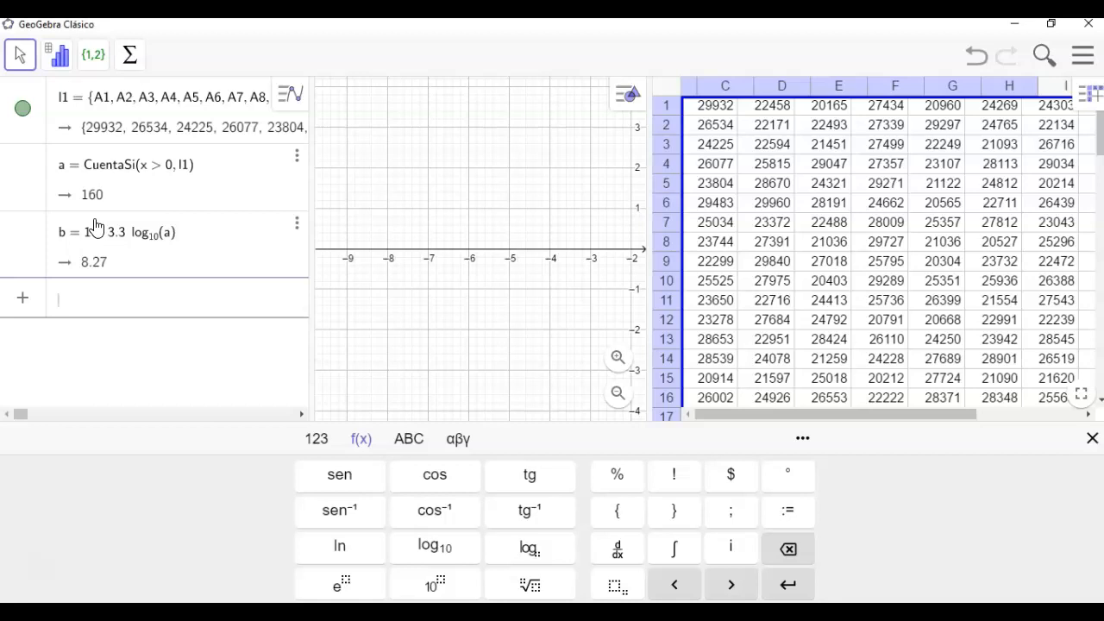
Step: Calculate the class limits for the data list by entering Clases(l1, 8)
{"action": "type", "text": "cla"}
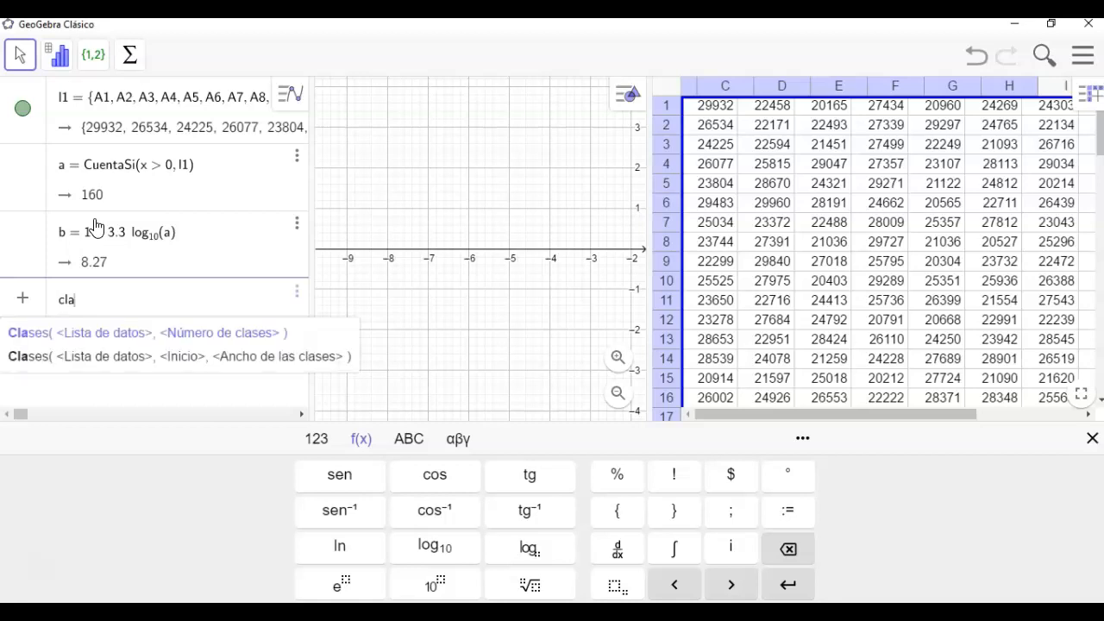
{"action": "type", "text": "ses"}
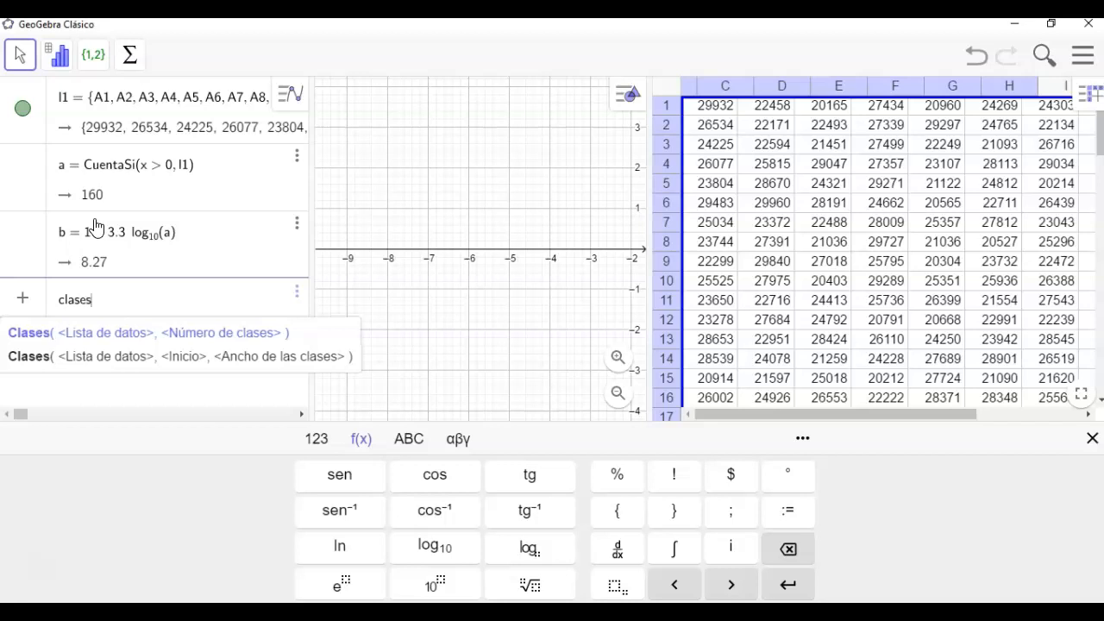
{"action": "left_click", "coordinate": [73, 339]}
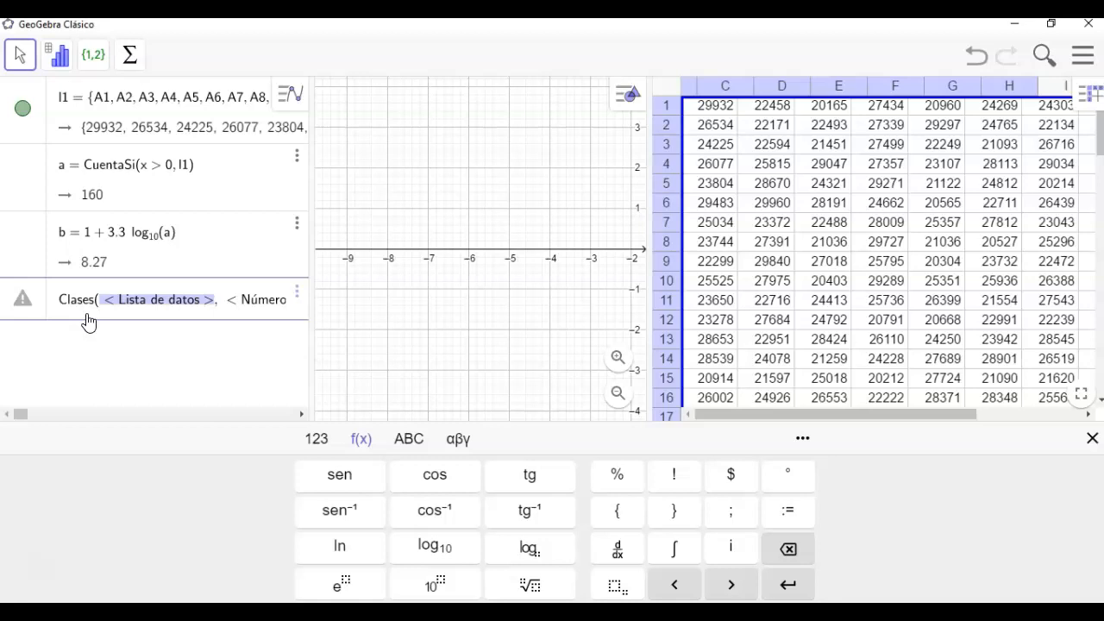
{"action": "type", "text": "l1, < Número de clases >"}
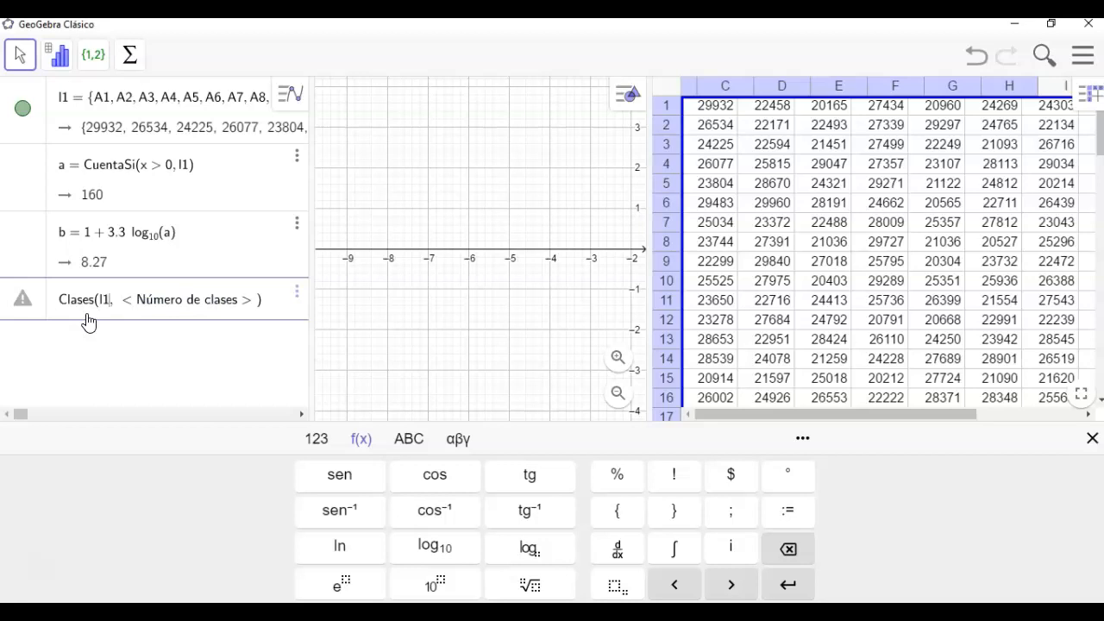
{"action": "key", "text": "Right"}
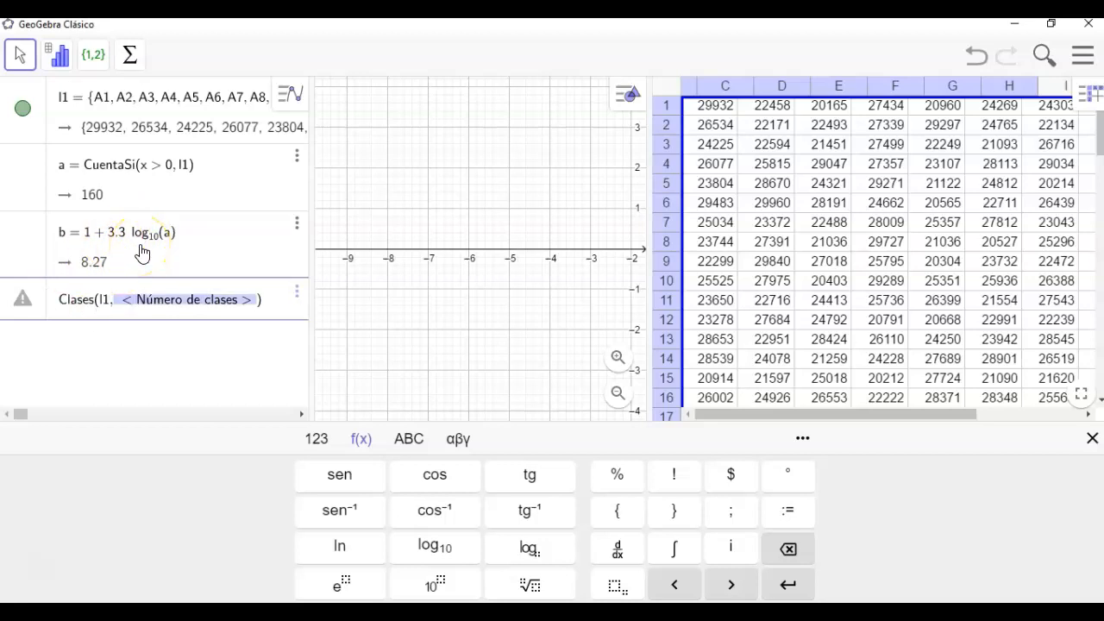
{"action": "type", "text": "8"}
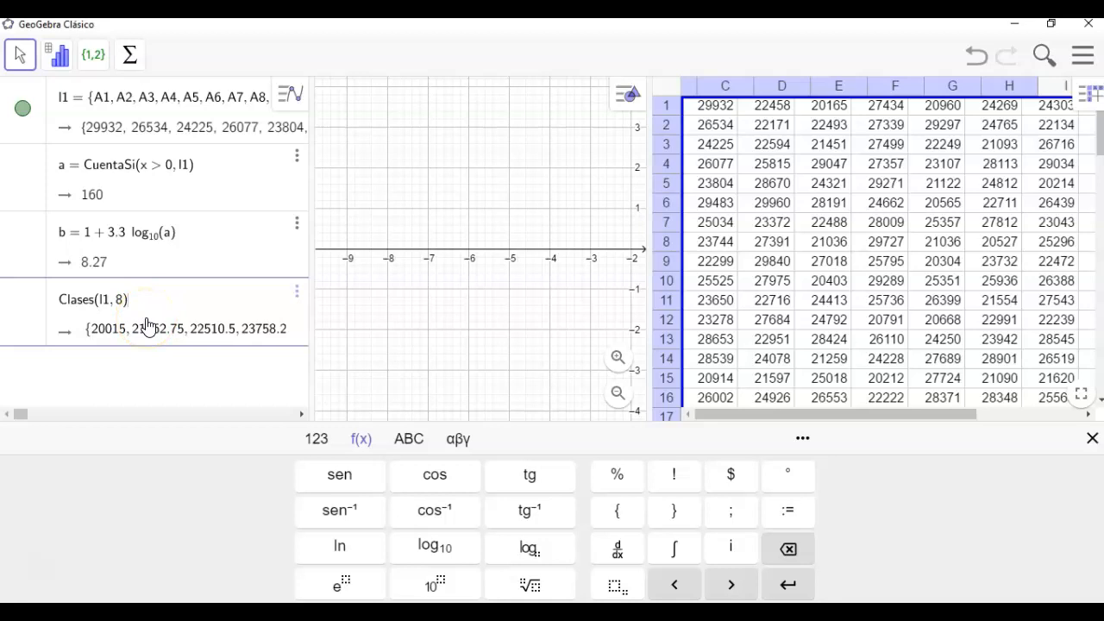
{"action": "key", "text": "Return"}
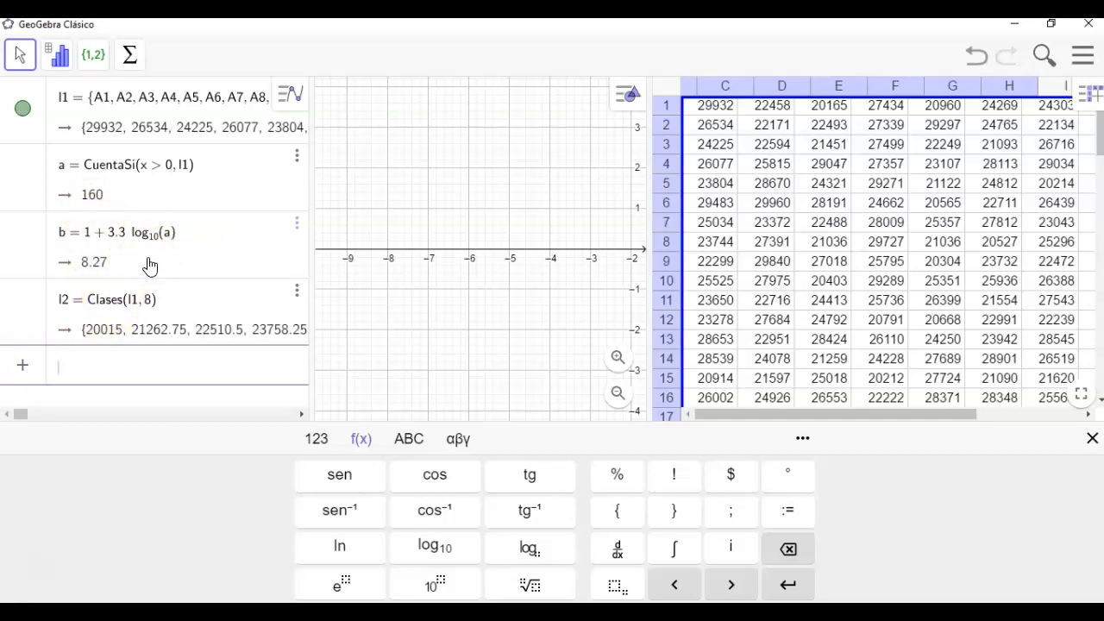
Step: Create a frequency table from the class limits and the raw data by entering TablaFrecuencias(l2, l1)
{"action": "type", "text": "tablafr"}
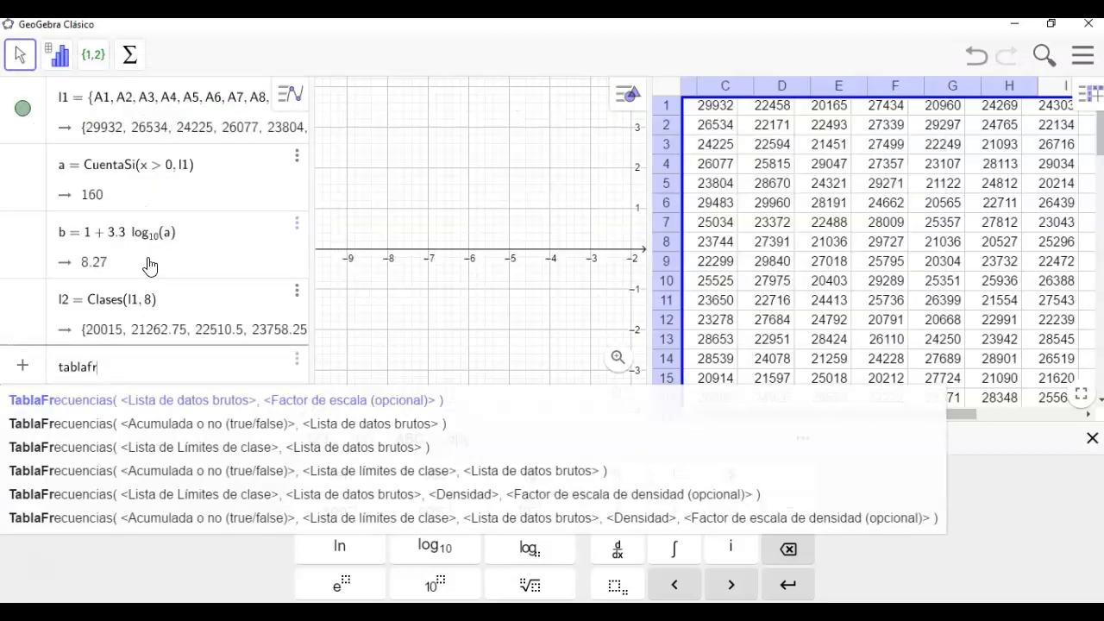
{"action": "type", "text": "ecue"}
{"action": "left_click", "coordinate": [178, 375]}
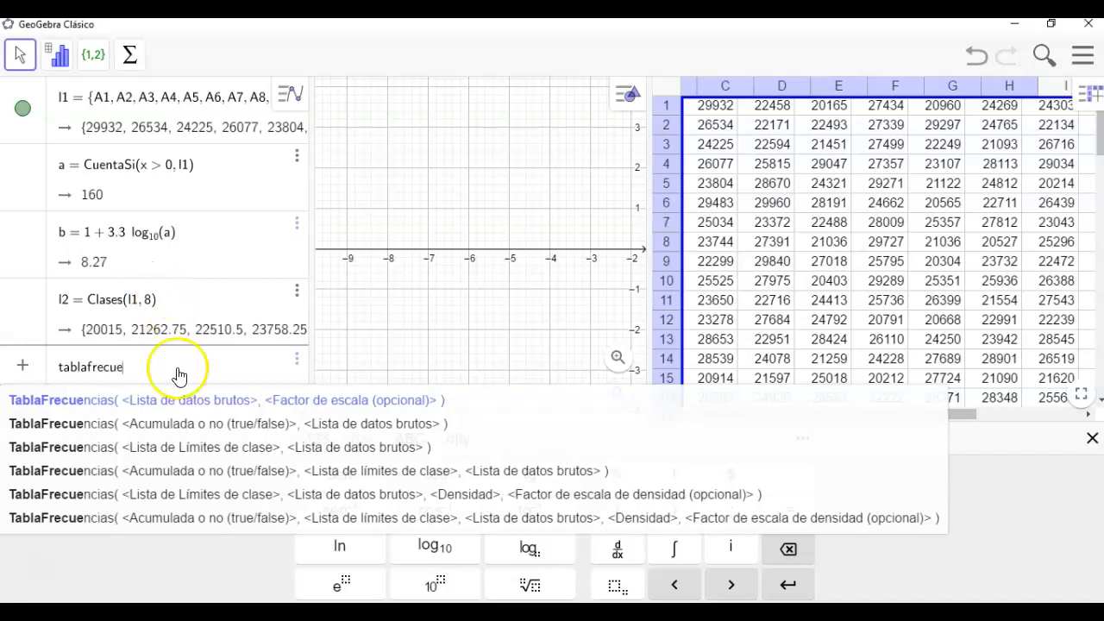
{"action": "left_click", "coordinate": [98, 456]}
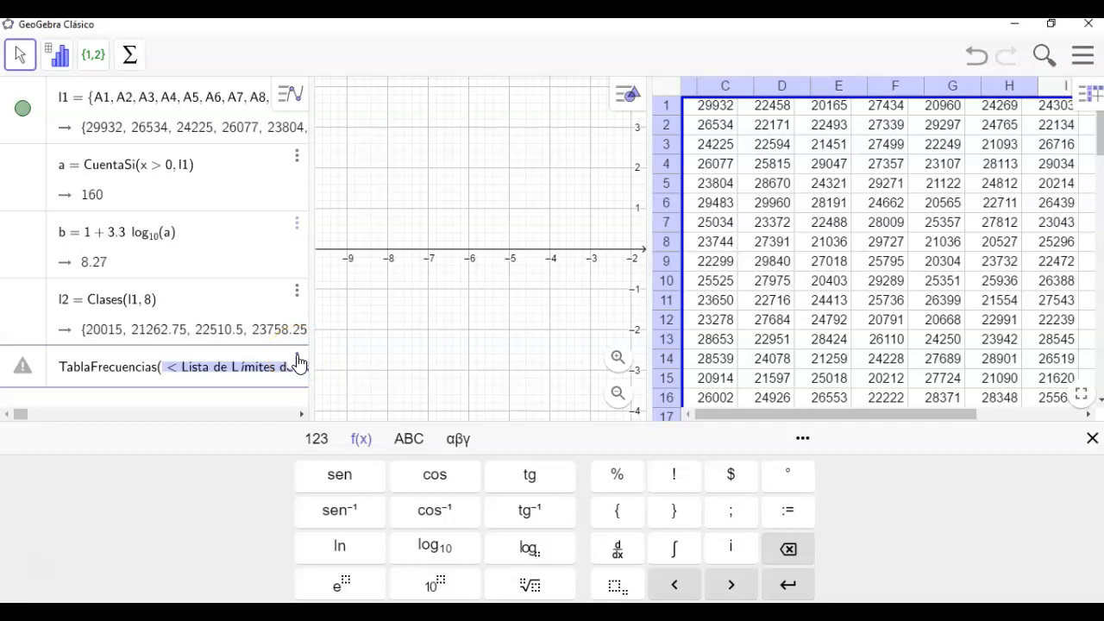
{"action": "left_click", "coordinate": [73, 308]}
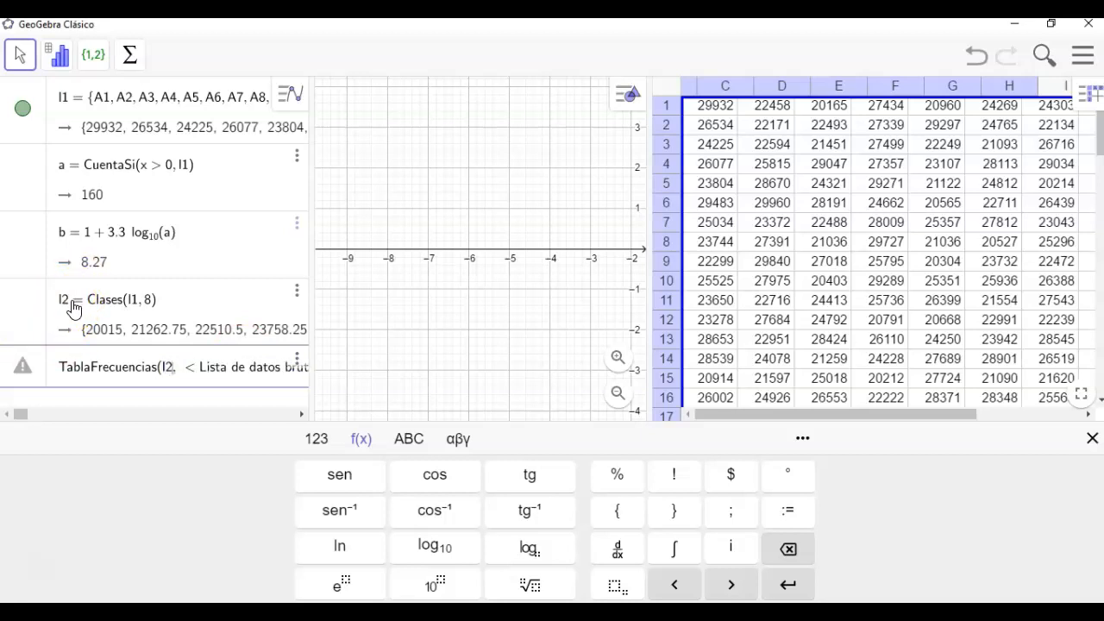
{"action": "key", "text": "Tab"}
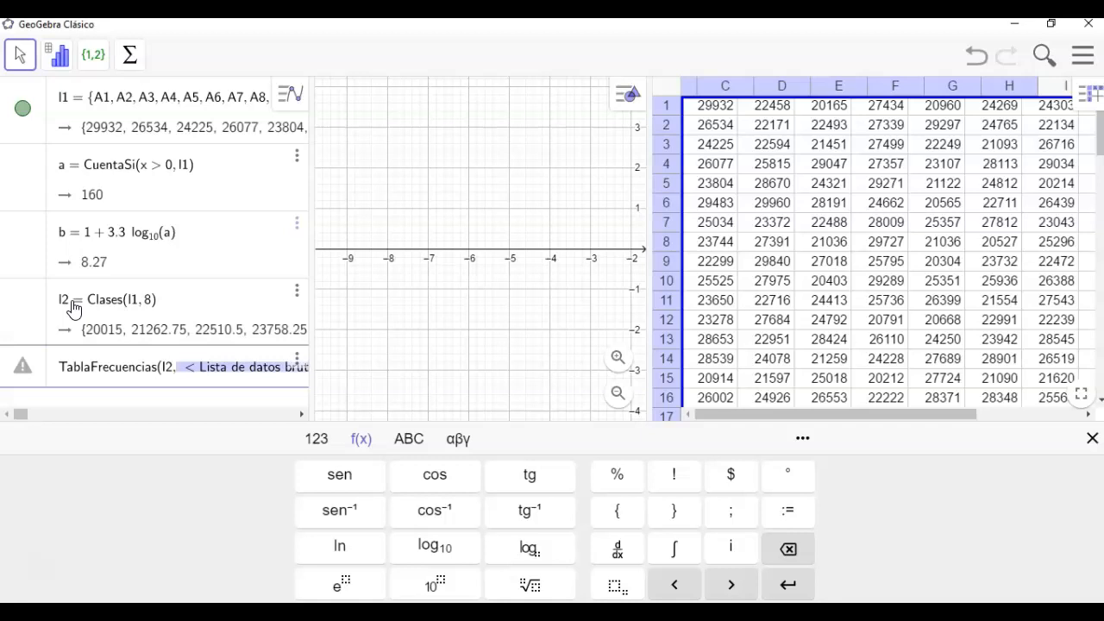
{"action": "type", "text": "l1"}
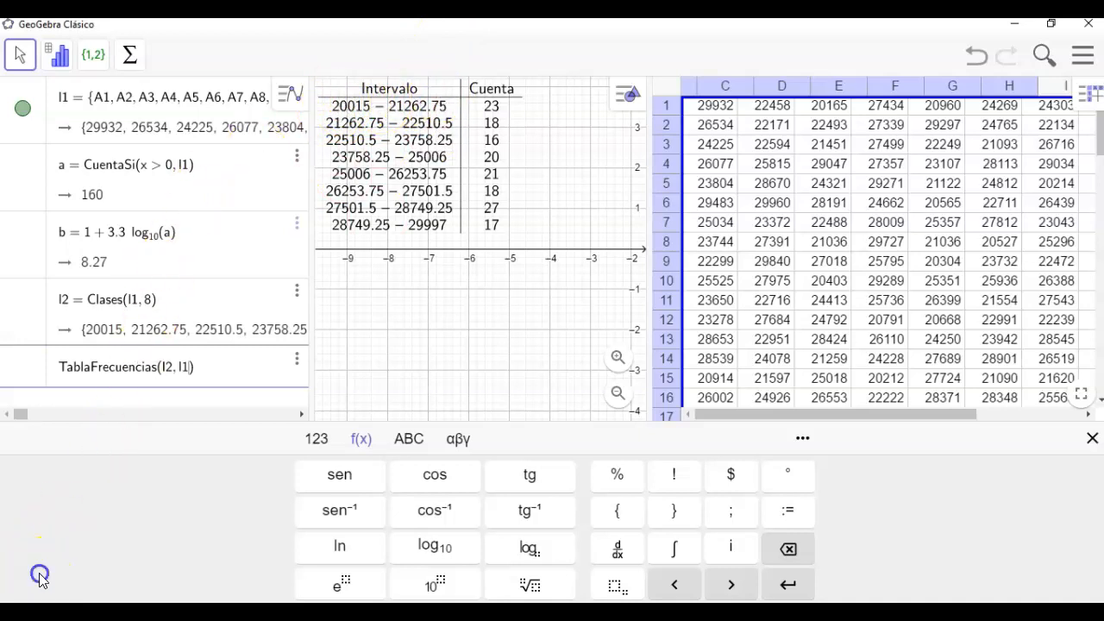
{"action": "left_click", "coordinate": [207, 376]}
{"action": "key", "text": "Return"}
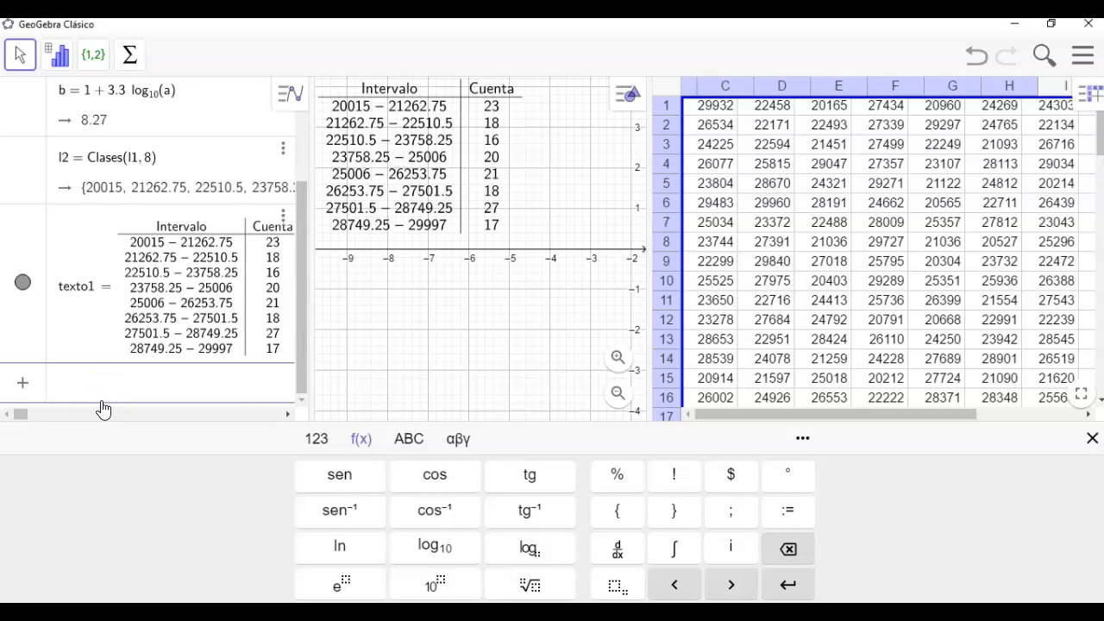
Step: Define the list of class frequencies as f = {23, 18, 16, 20, 21, 18, 27, 17}
{"action": "type", "text": "f = "}
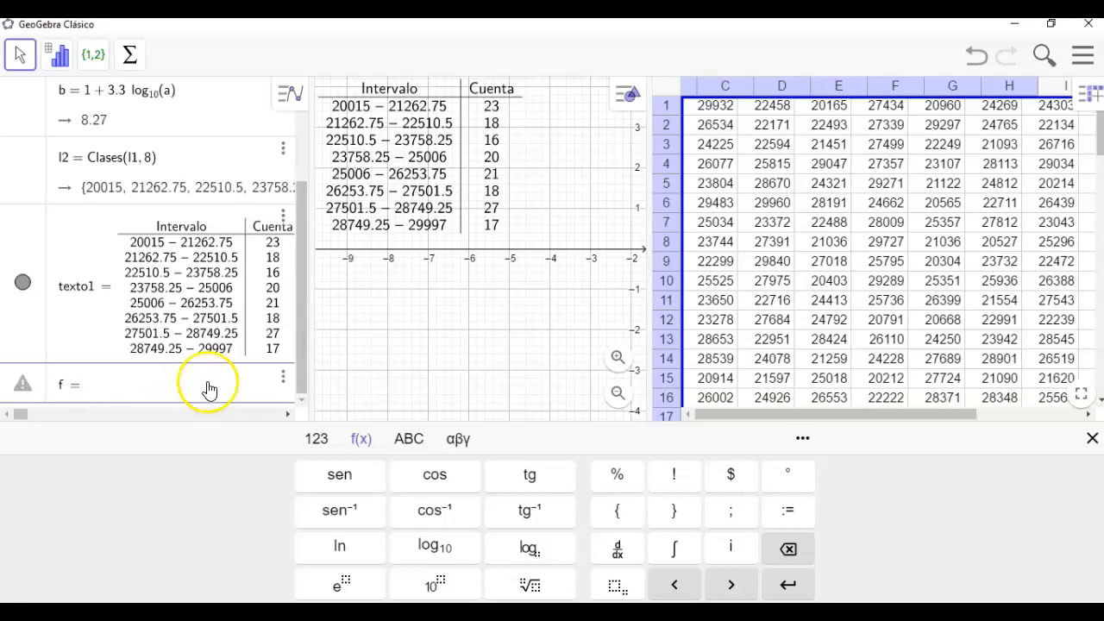
{"action": "type", "text": "{"}
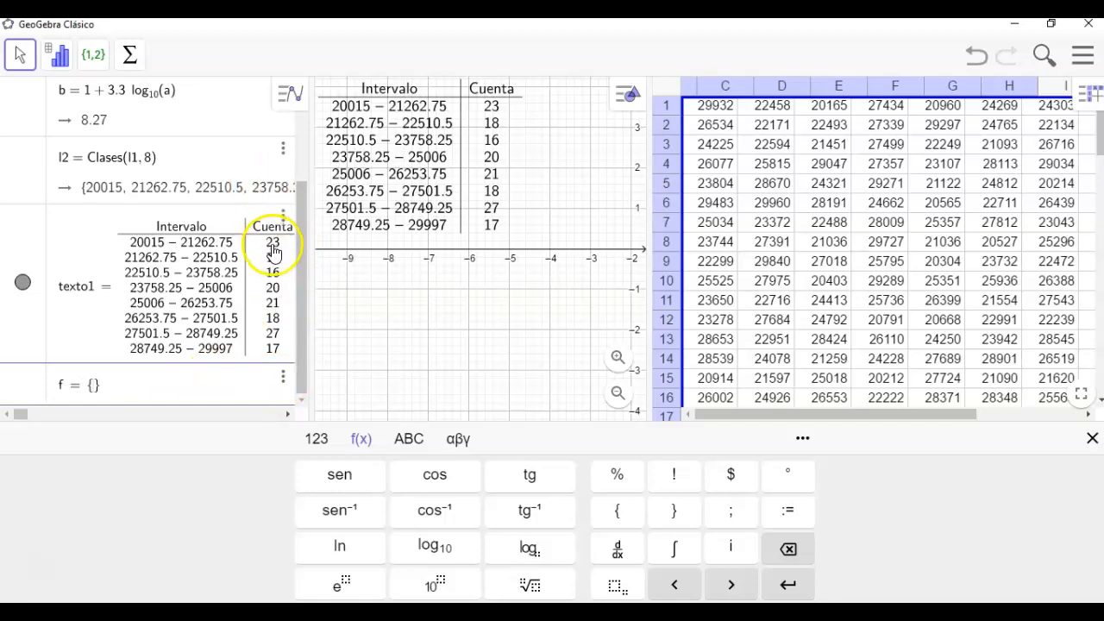
{"action": "type", "text": "23,"}
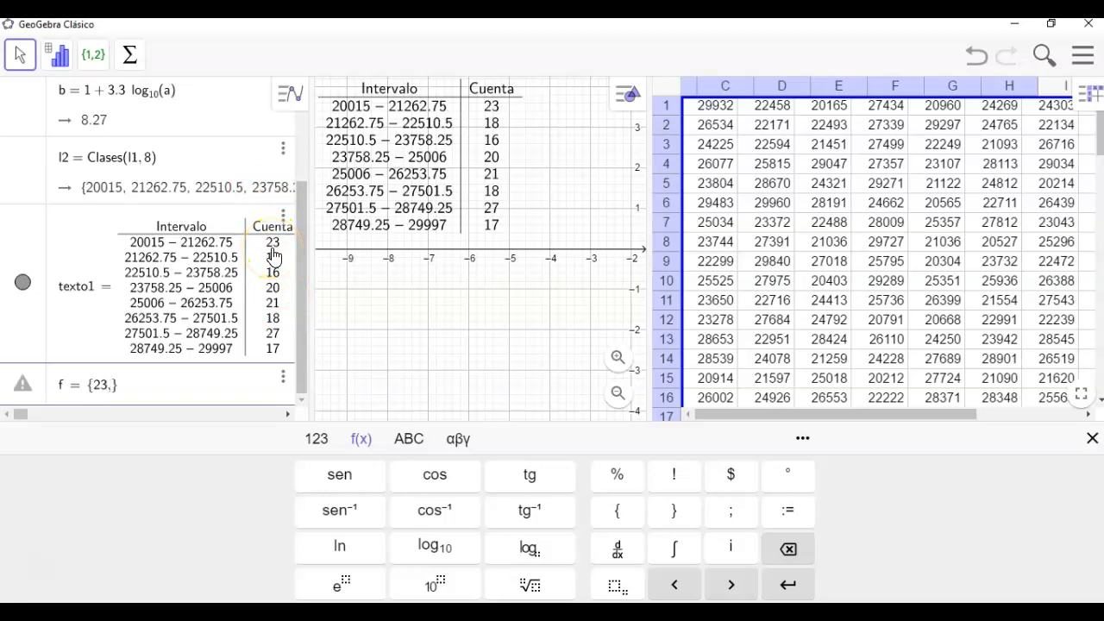
{"action": "left_click", "coordinate": [434, 84]}
{"action": "left_click", "coordinate": [587, 172]}
{"action": "type", "text": ", 18, 16, 20, 21, "}
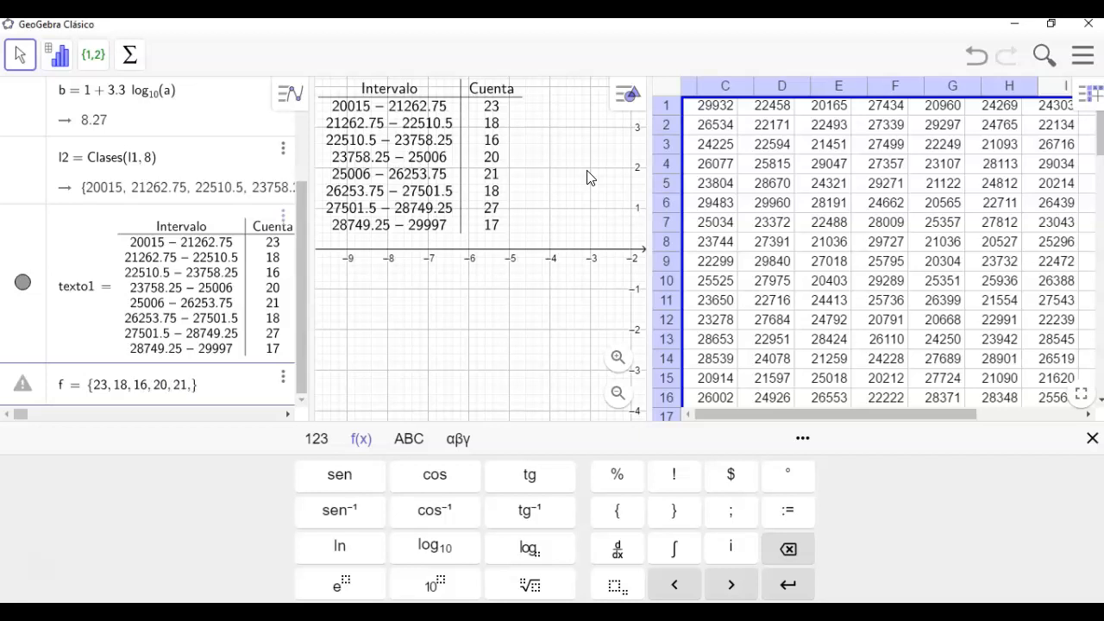
{"action": "type", "text": "18, 27, 17"}
{"action": "key", "text": "Right"}
{"action": "key", "text": "Return"}
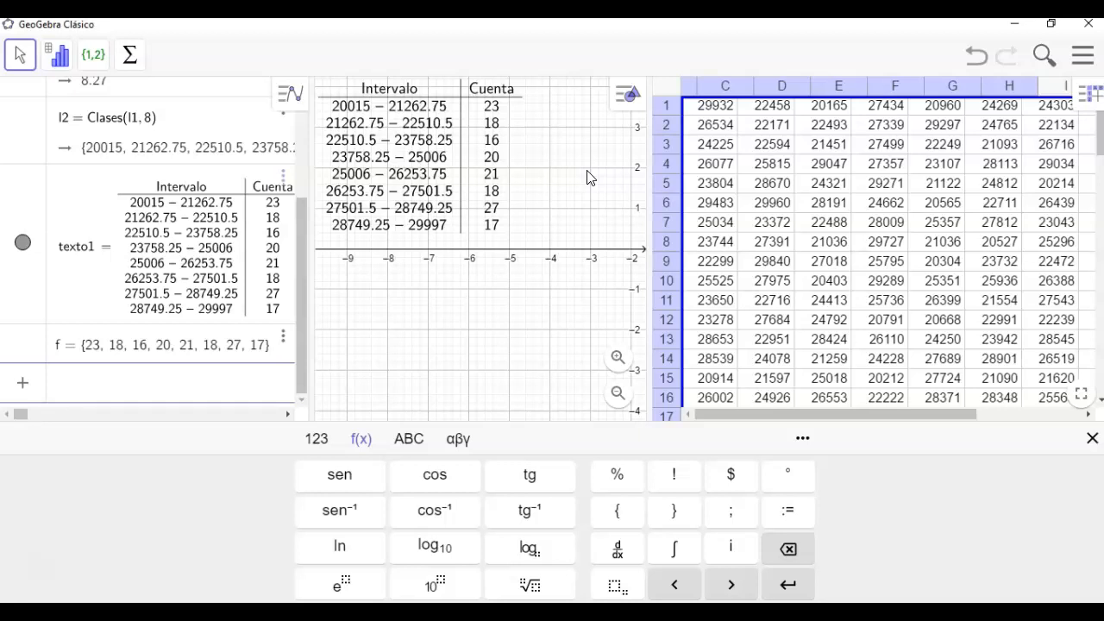
Step: Create a histogram from the class limits and the frequency list by entering Histograma(l2, f)
{"action": "type", "text": "st"}
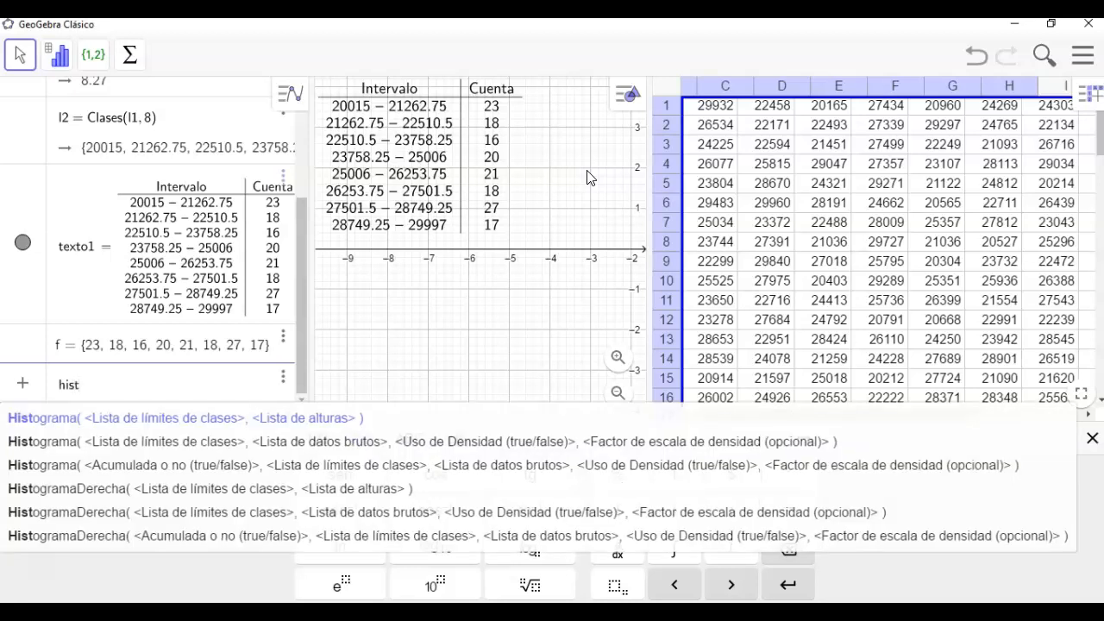
{"action": "type", "text": "ogra"}
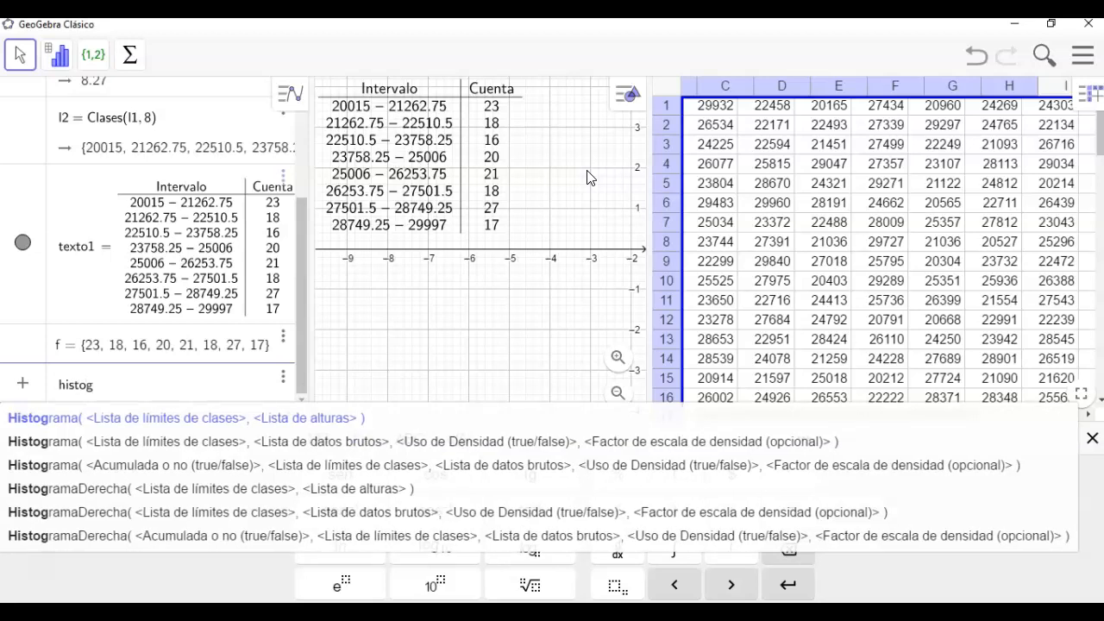
{"action": "left_click", "coordinate": [118, 423]}
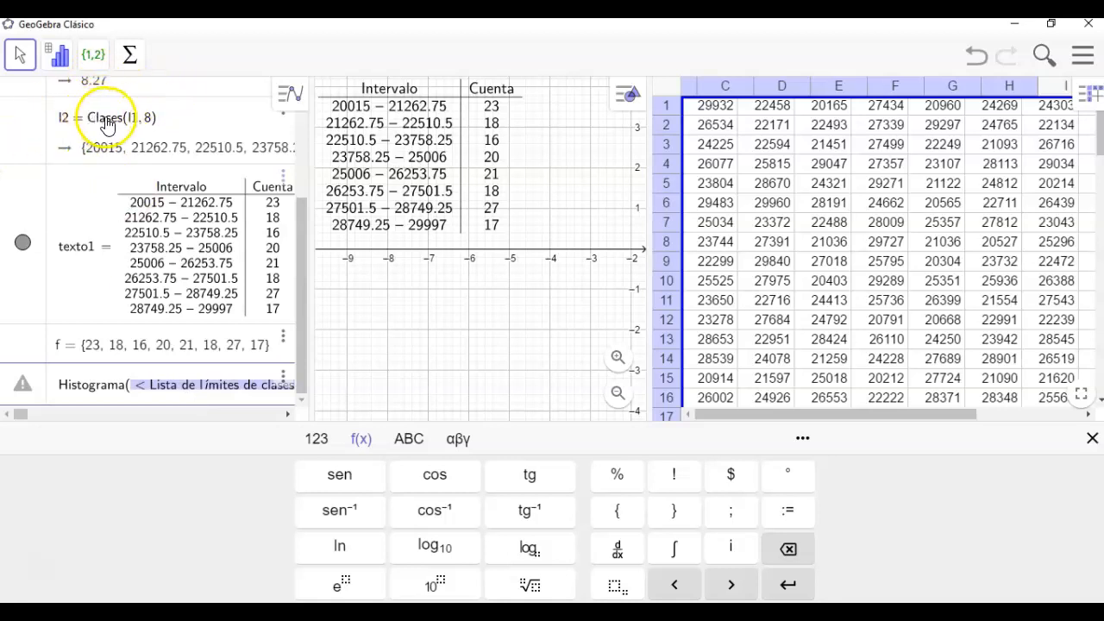
{"action": "left_click", "coordinate": [62, 125]}
{"action": "key", "text": "Tab"}
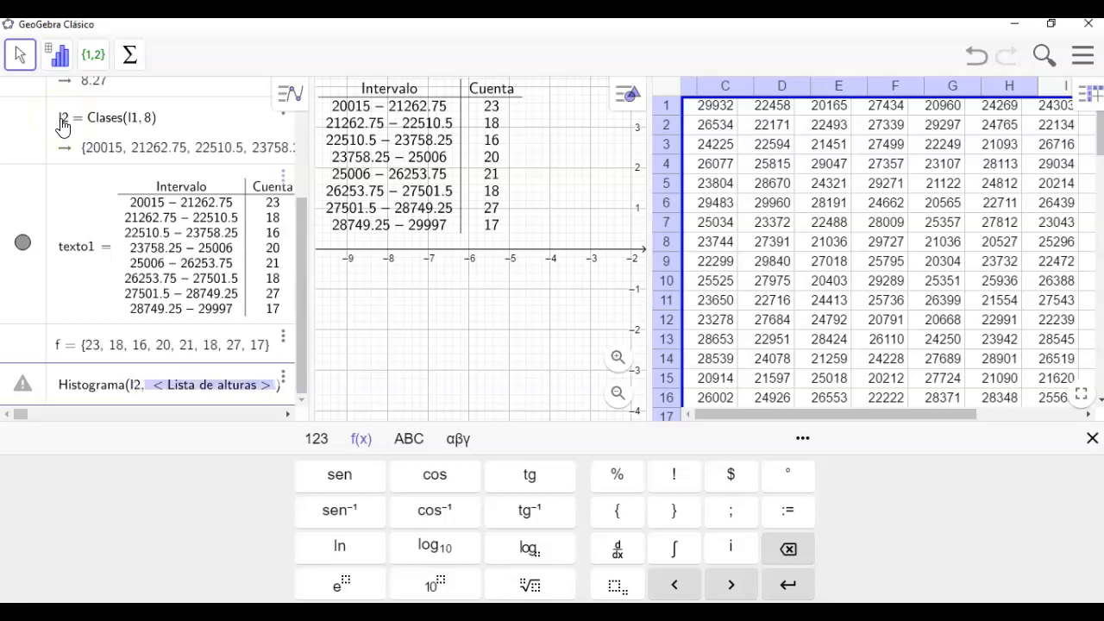
{"action": "left_click", "coordinate": [92, 339]}
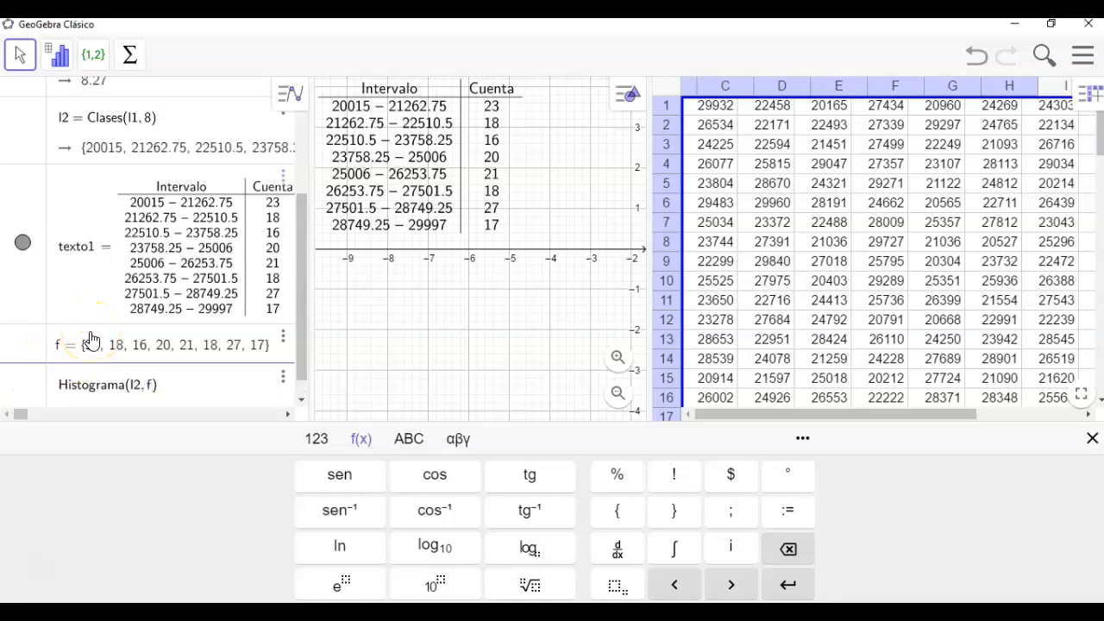
{"action": "key", "text": "Return"}
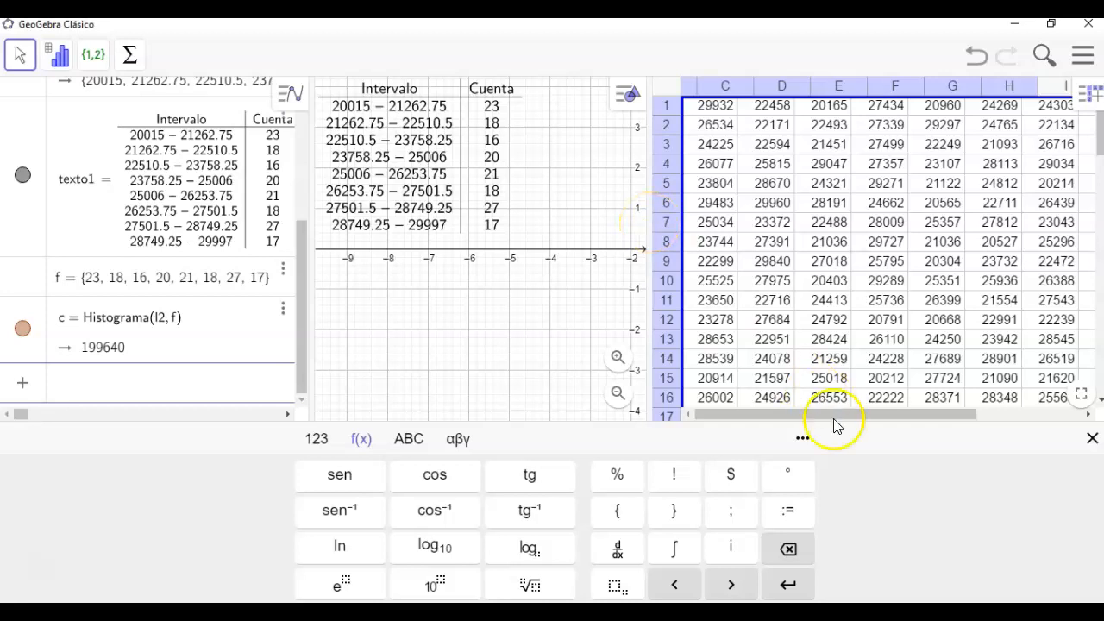
Step: Enlarge the graphics view and shift the axes so that mostly the first quadrant is displayed
{"action": "left_click", "coordinate": [1092, 442]}
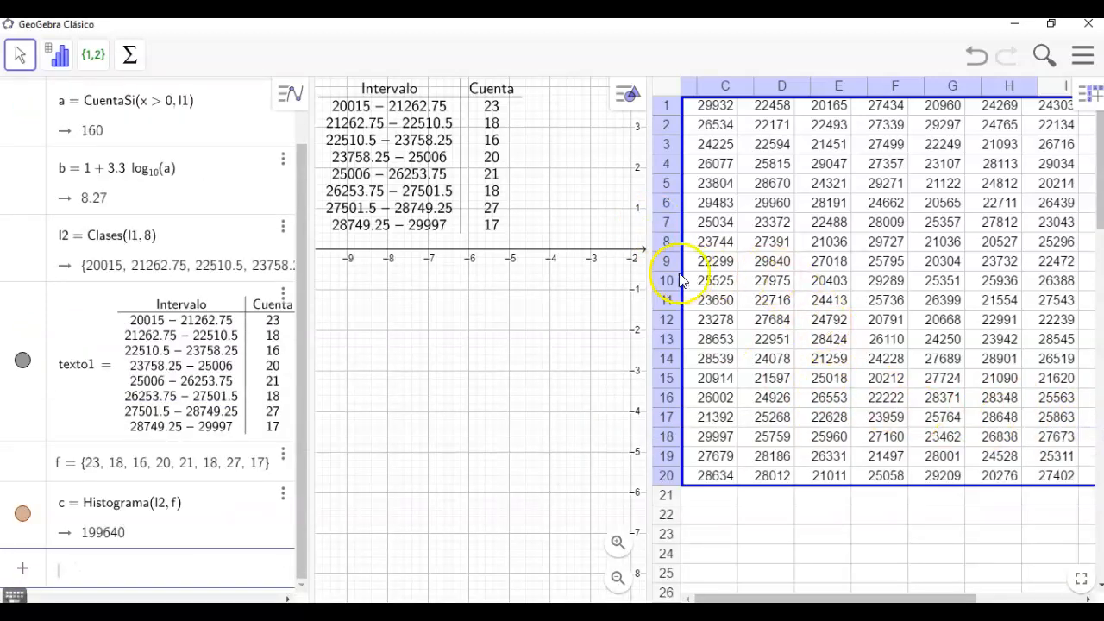
{"action": "left_click_drag", "start_coordinate": [646, 254], "coordinate": [913, 251]}
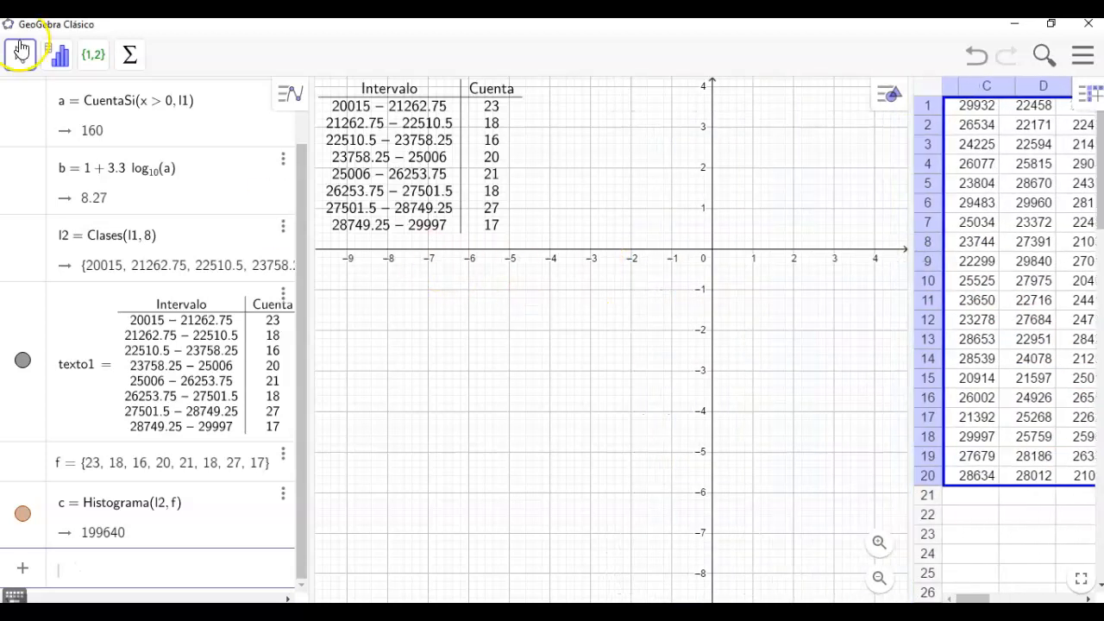
{"action": "left_click", "coordinate": [22, 53]}
{"action": "left_click_drag", "start_coordinate": [604, 323], "coordinate": [485, 405]}
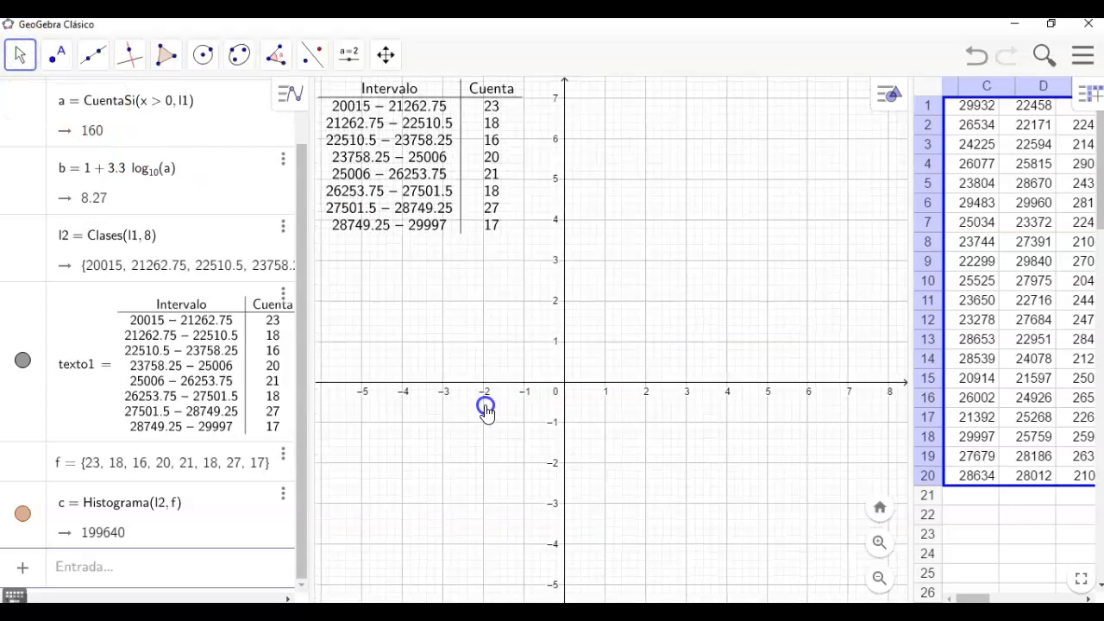
{"action": "left_click_drag", "start_coordinate": [696, 283], "coordinate": [611, 427]}
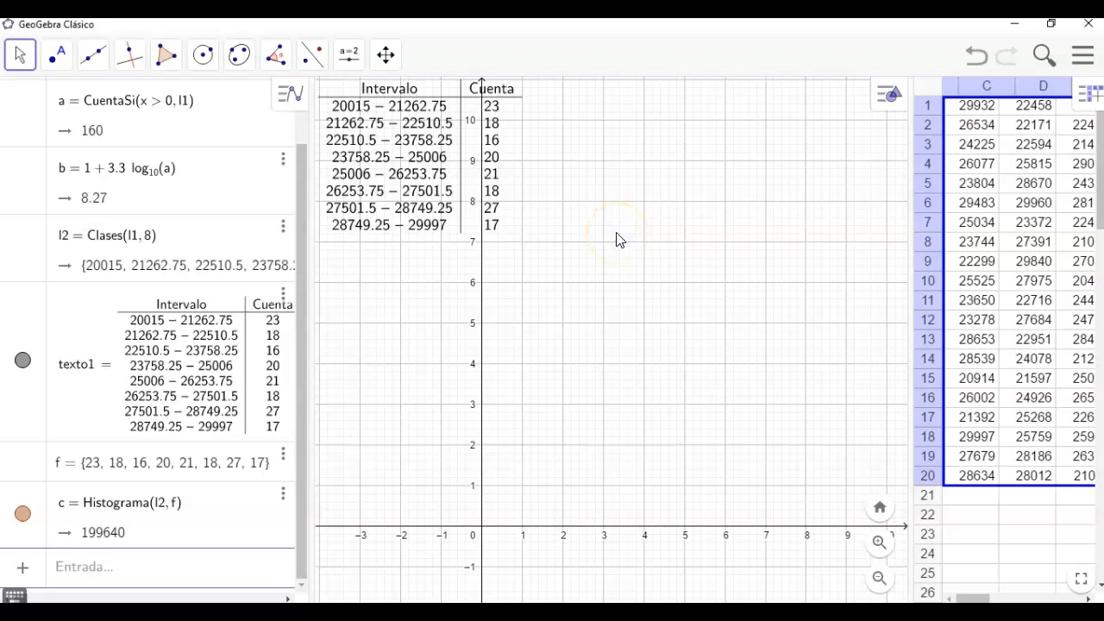
Step: Open the graphics view's settings, widen them, and set the x-axis maximum to 30000
{"action": "right_click", "coordinate": [593, 246]}
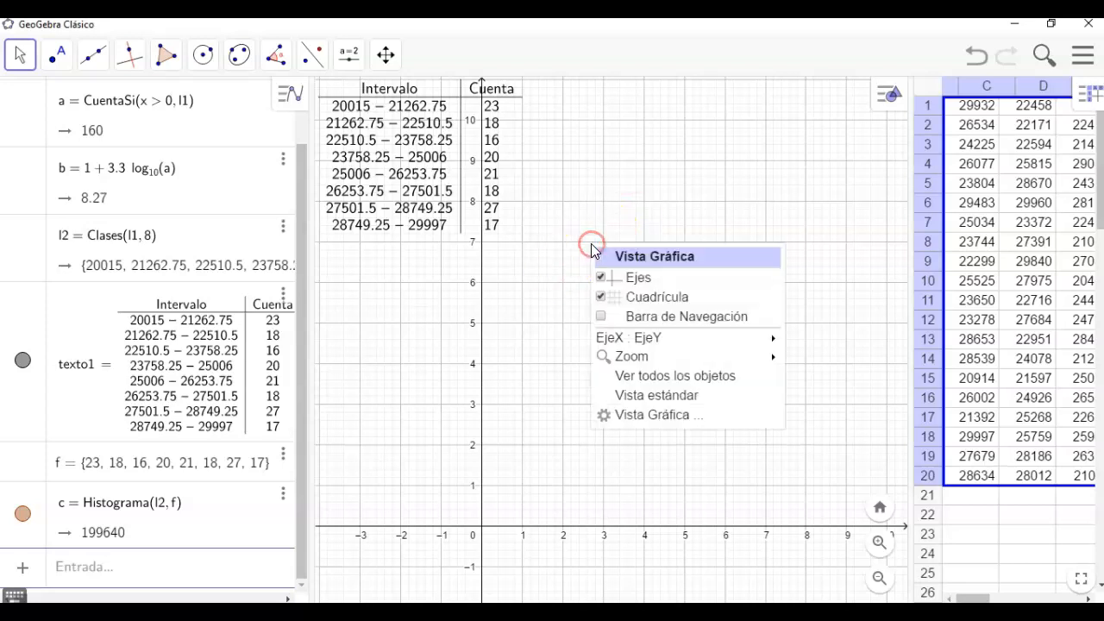
{"action": "left_click", "coordinate": [625, 418]}
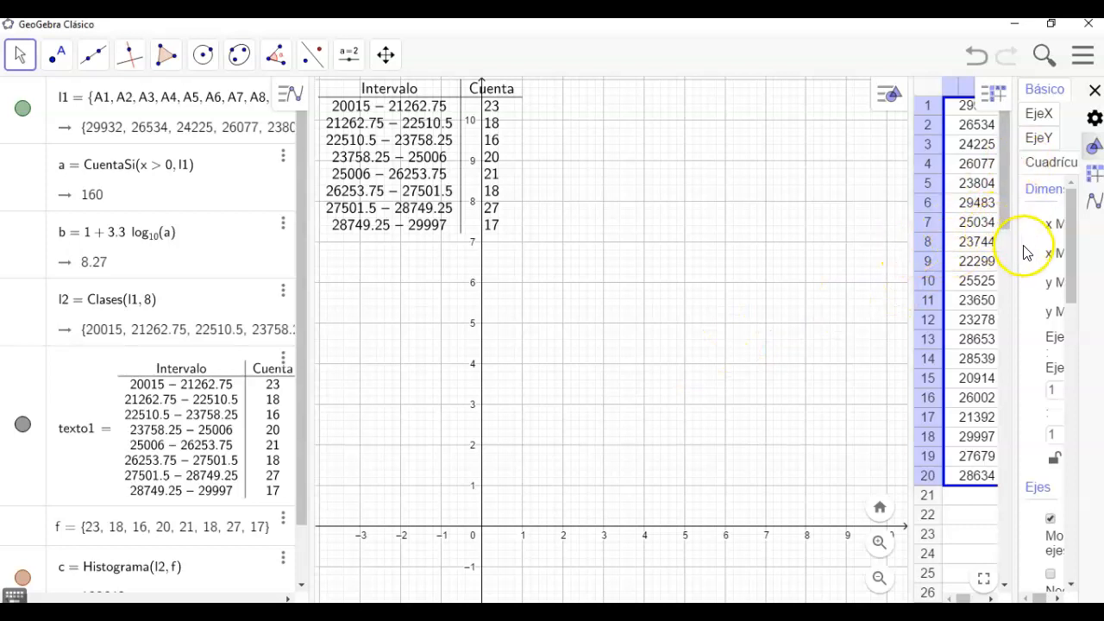
{"action": "left_click_drag", "start_coordinate": [1016, 255], "coordinate": [767, 291]}
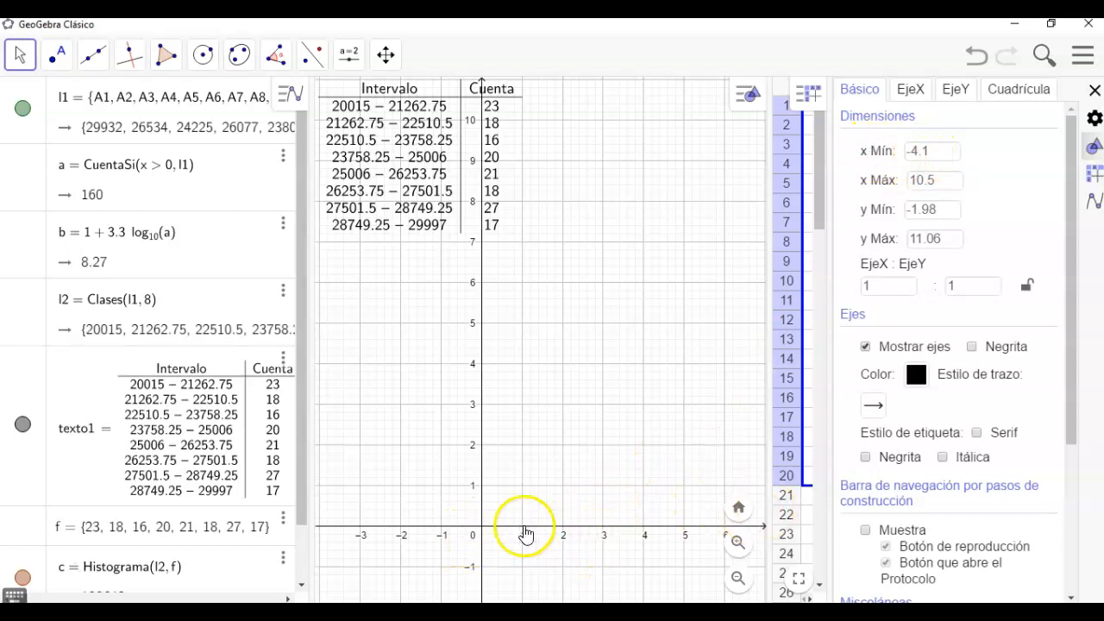
{"action": "left_click_drag", "start_coordinate": [932, 150], "coordinate": [882, 159]}
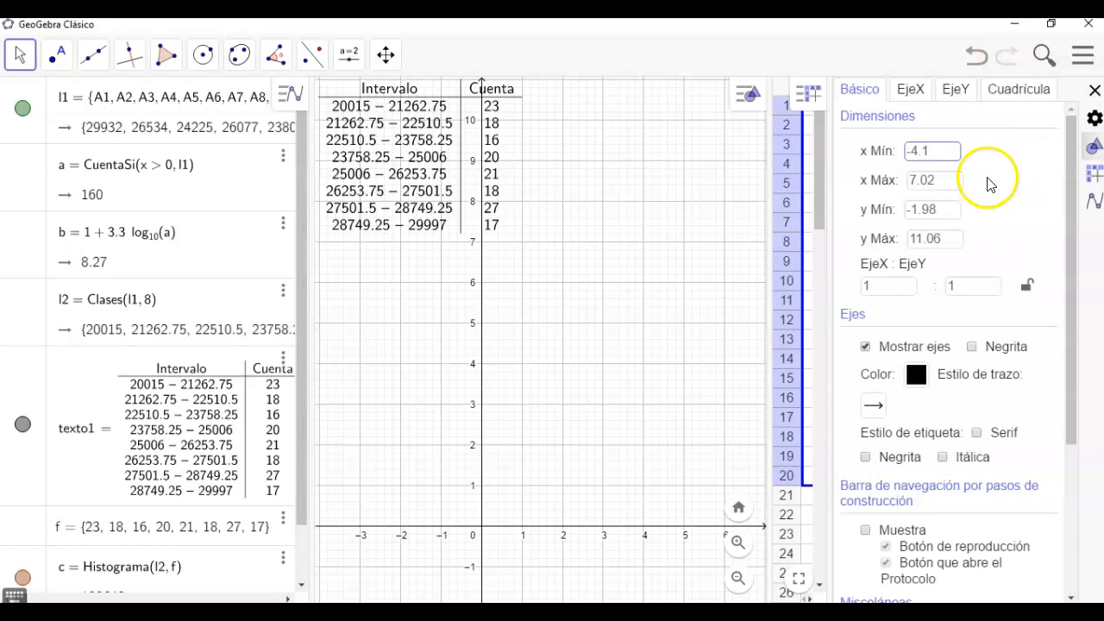
{"action": "left_click_drag", "start_coordinate": [932, 180], "coordinate": [893, 190]}
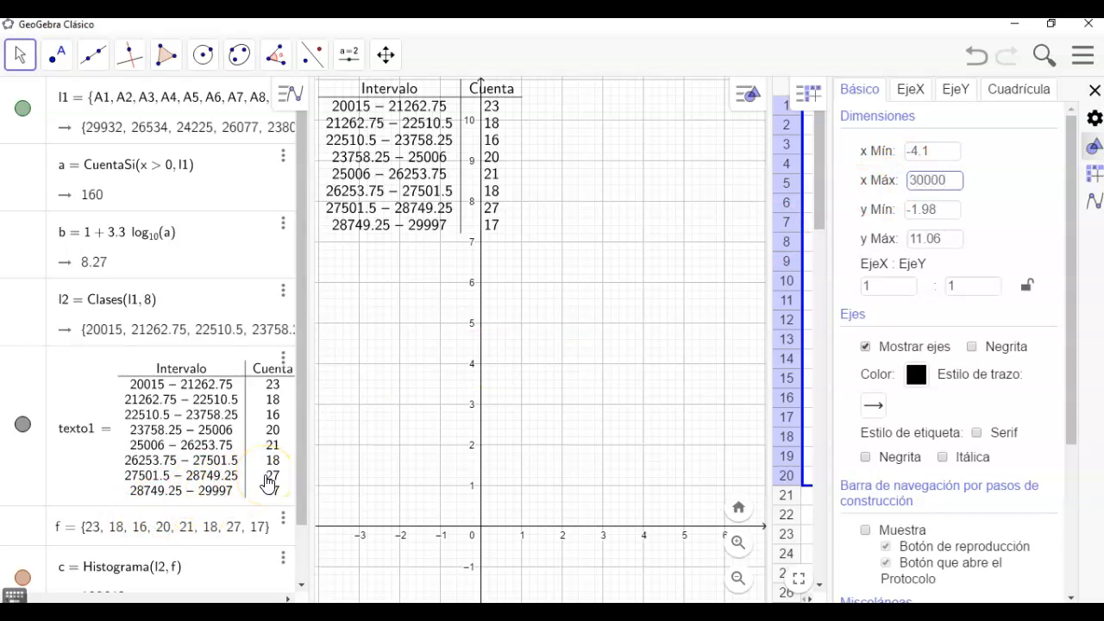
{"action": "key", "text": "Return"}
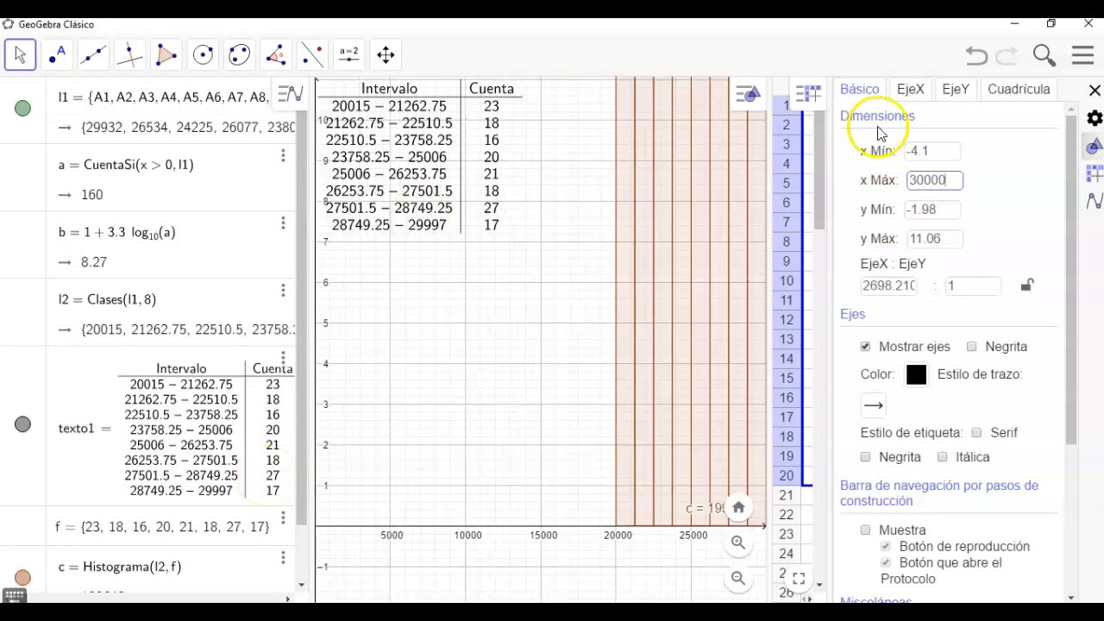
Step: Set the x-axis minimum to 20000, the y-axis minimum to 0 and the y-axis maximum to 27
{"action": "left_click_drag", "start_coordinate": [937, 145], "coordinate": [860, 151]}
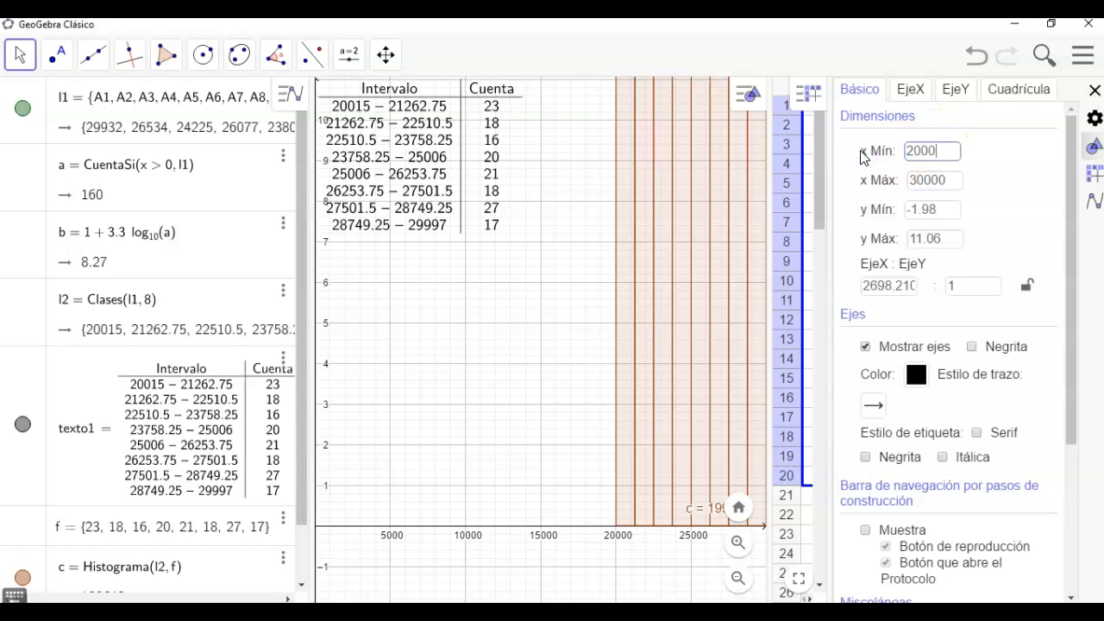
{"action": "key", "text": "Return"}
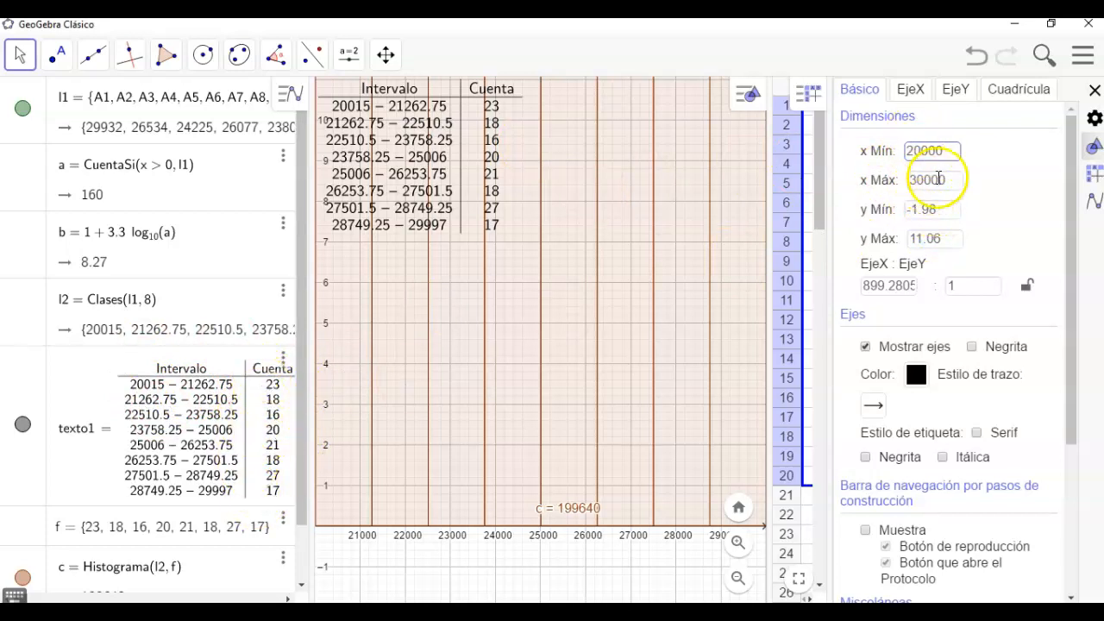
{"action": "left_click", "coordinate": [876, 215]}
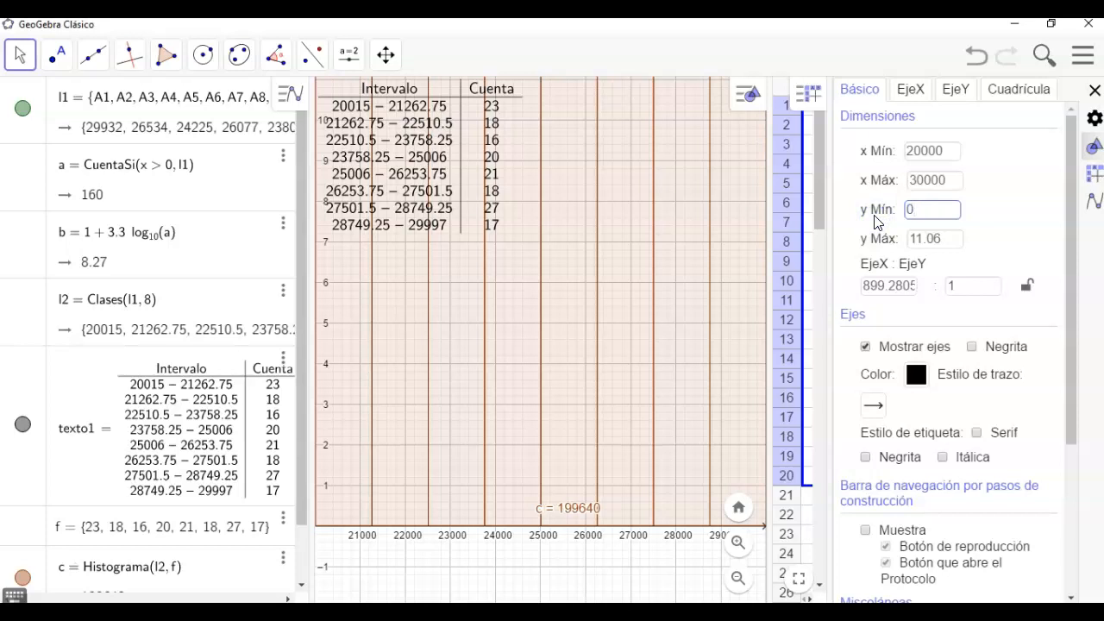
{"action": "key", "text": "Return"}
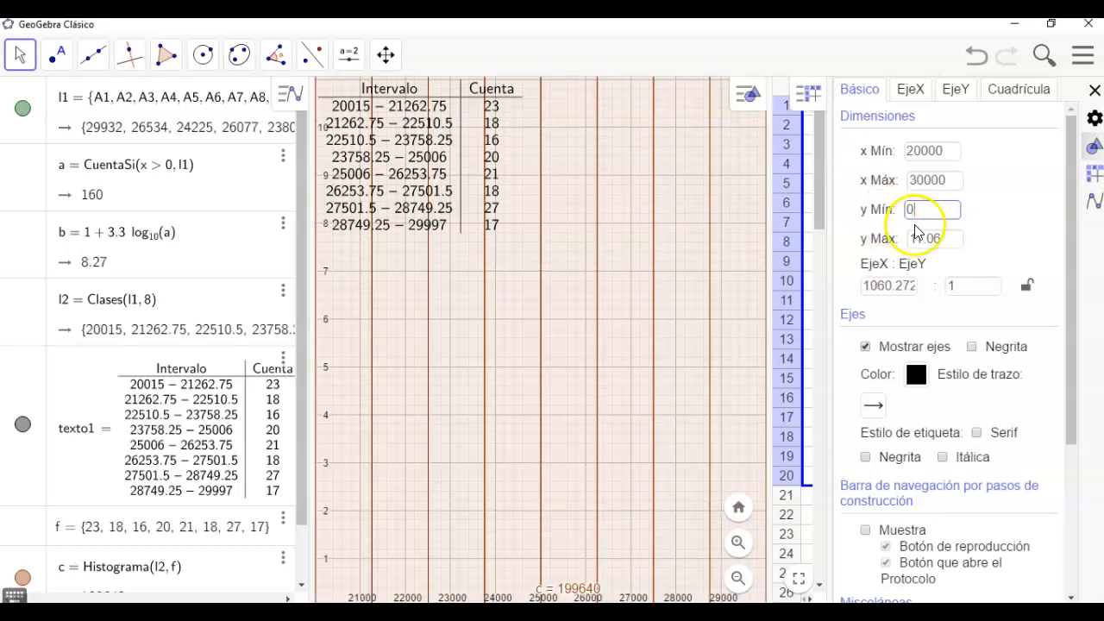
{"action": "left_click", "coordinate": [885, 250]}
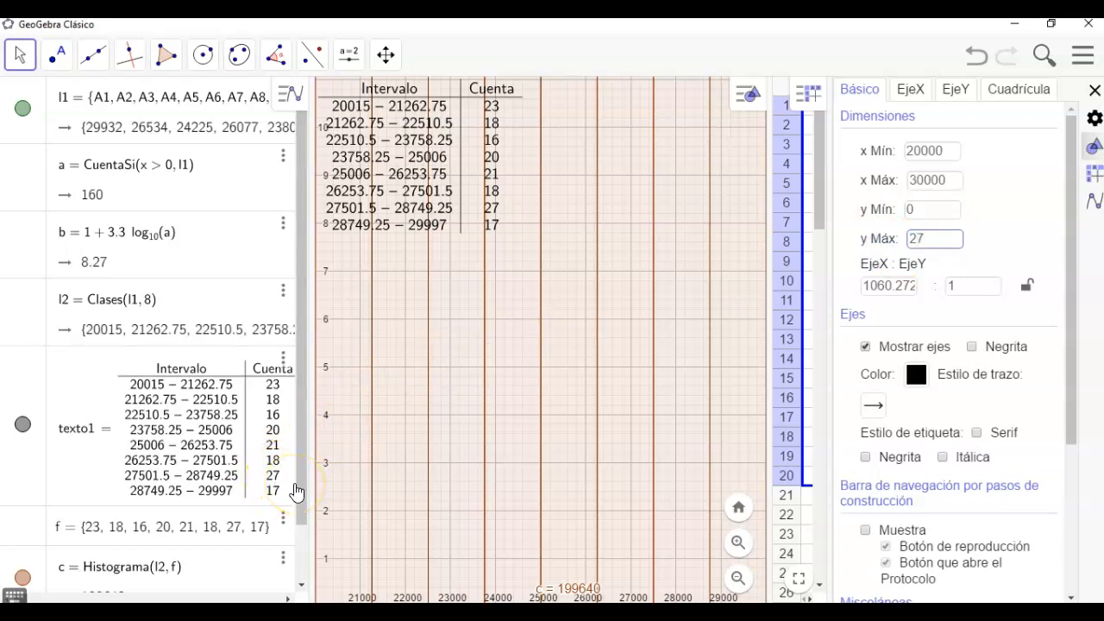
{"action": "key", "text": "Return"}
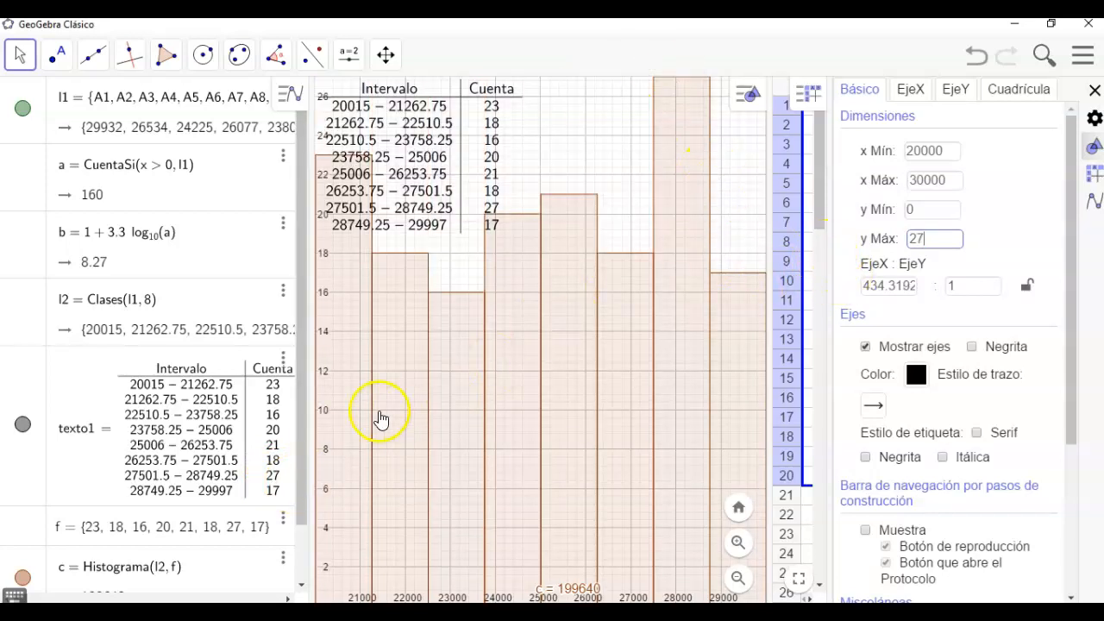
Step: Close the settings and widen the graphics view, narrowing the spreadsheet beside it
{"action": "left_click", "coordinate": [495, 302]}
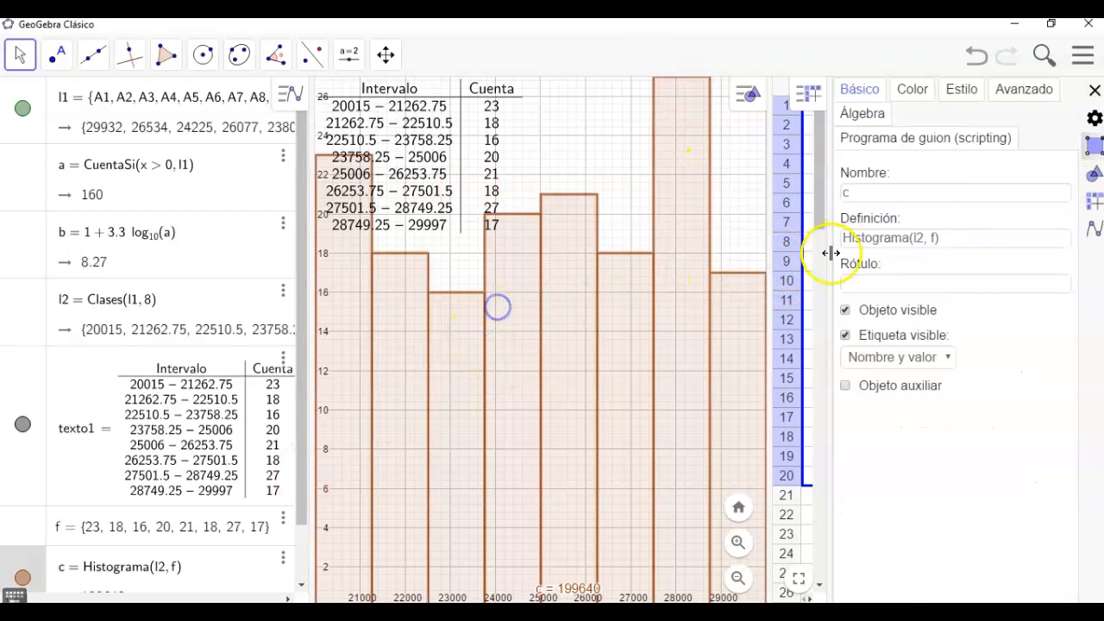
{"action": "left_click", "coordinate": [1094, 91]}
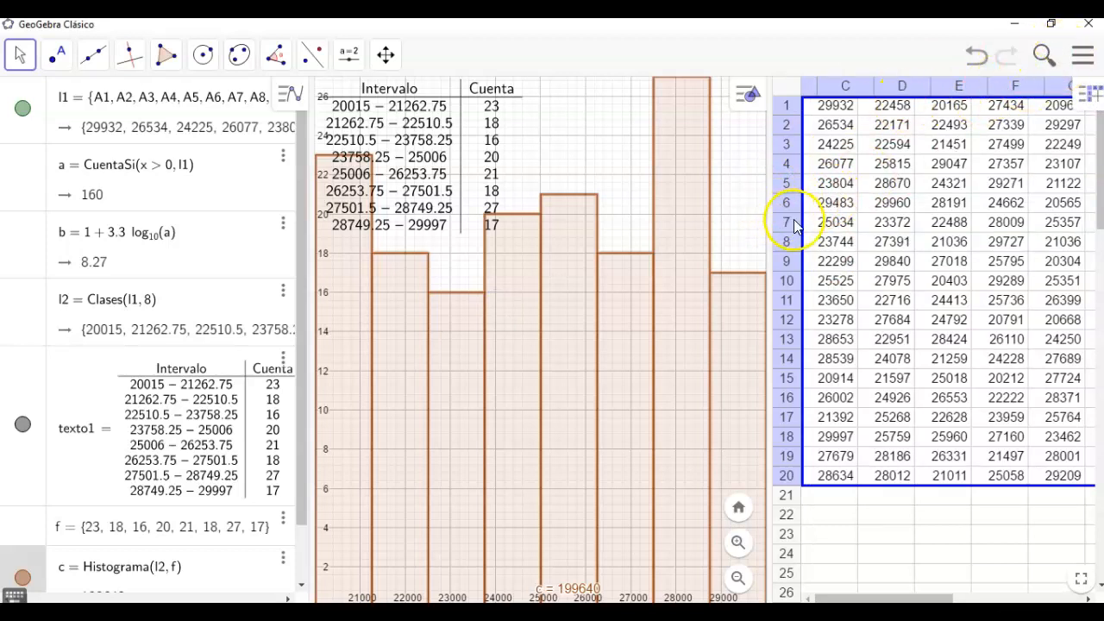
{"action": "left_click_drag", "start_coordinate": [770, 201], "coordinate": [997, 210]}
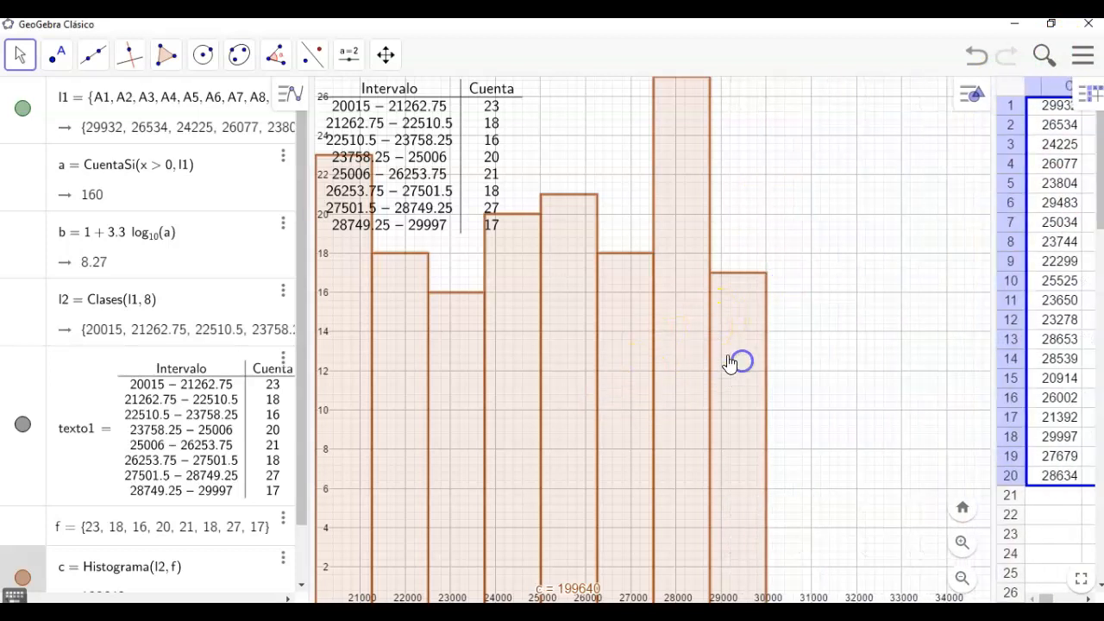
Step: Zoom out and shift the graphics view so the whole histogram fits mostly clear of the frequency table
{"action": "scroll", "coordinate": [537, 394], "scroll_direction": "down", "scroll_amount": 3}
{"action": "scroll", "coordinate": [468, 308], "scroll_direction": "down", "scroll_amount": 1}
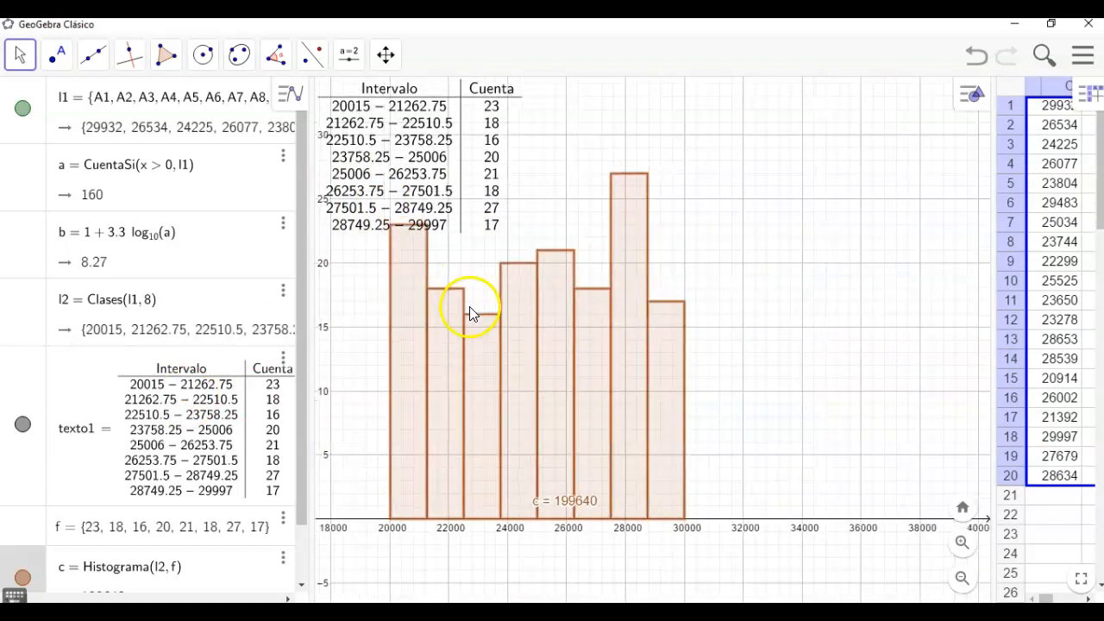
{"action": "scroll", "coordinate": [388, 333], "scroll_direction": "down", "scroll_amount": 1}
{"action": "left_click_drag", "start_coordinate": [360, 333], "coordinate": [536, 322]}
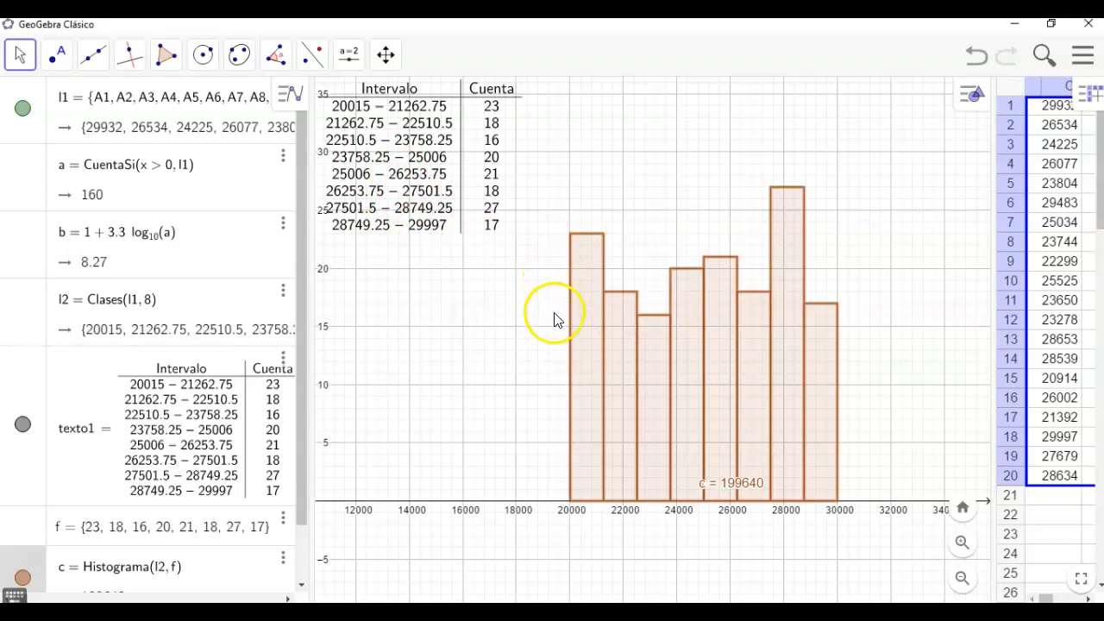
{"action": "scroll", "coordinate": [634, 309], "scroll_direction": "up", "scroll_amount": 1}
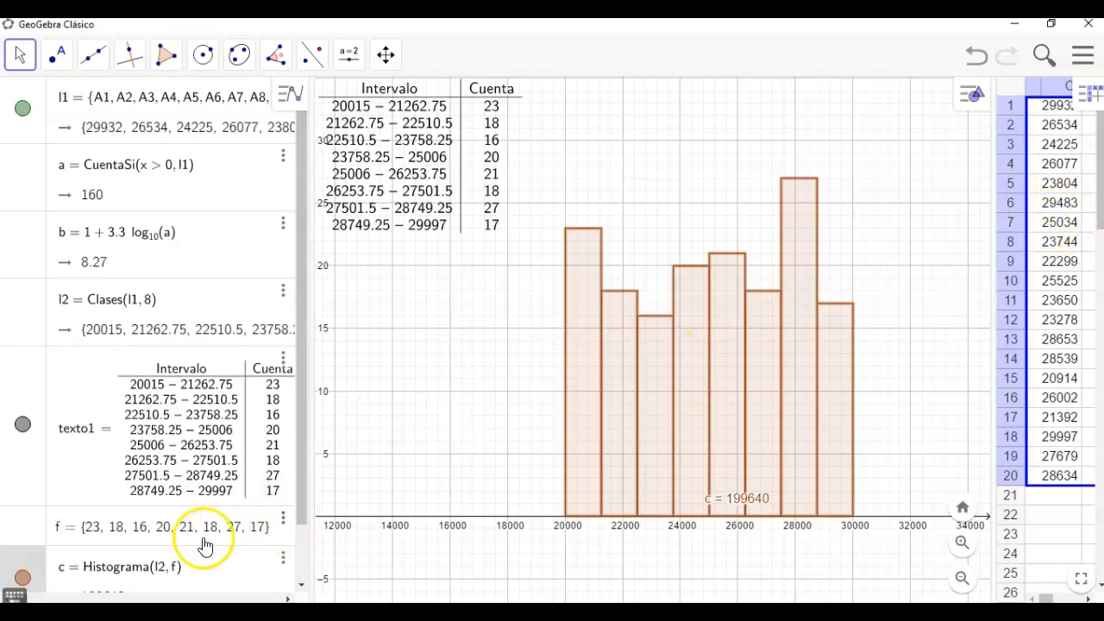
Step: Draw the frequency polygon over the histogram by entering PolígonoFrecuencias(l2, f) with the class limits and frequency list
{"action": "left_click_drag", "start_coordinate": [304, 453], "coordinate": [320, 525]}
{"action": "left_click", "coordinate": [173, 573]}
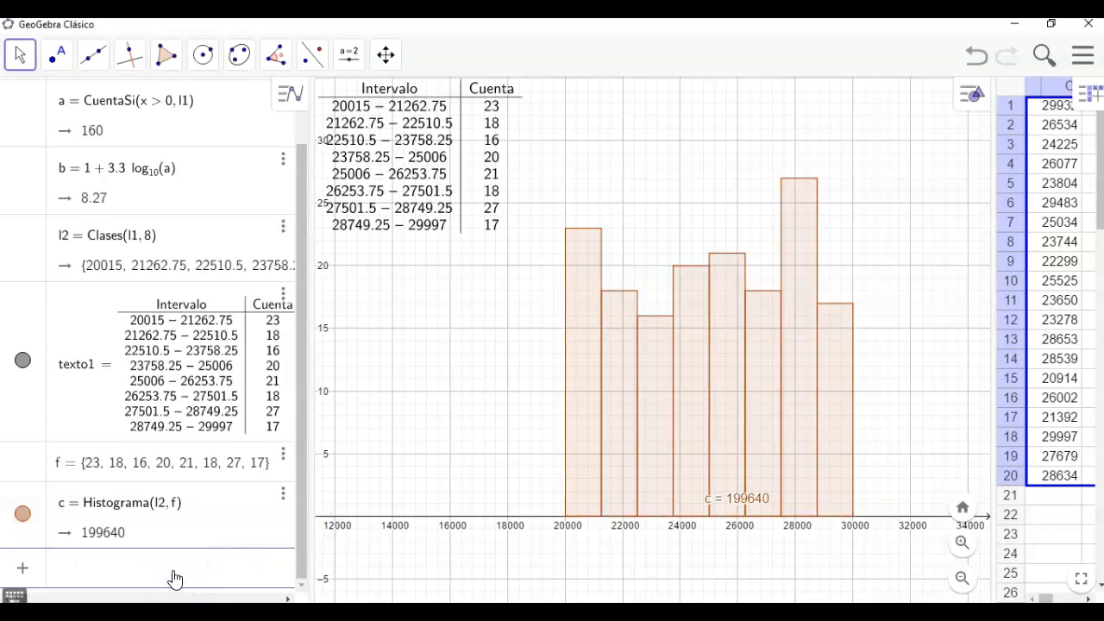
{"action": "type", "text": "po"}
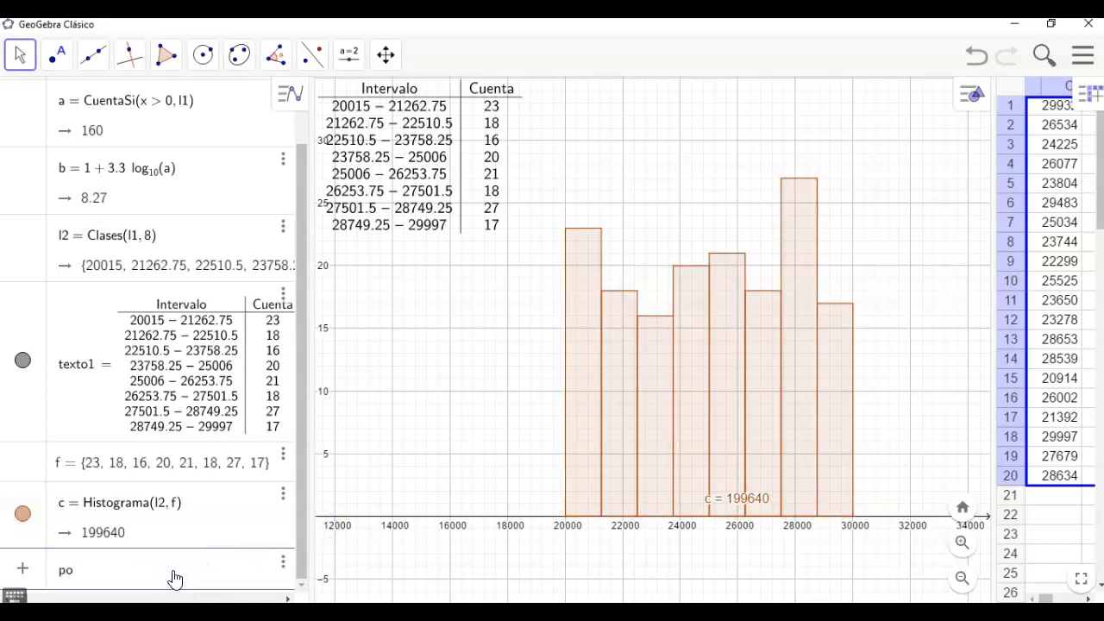
{"action": "type", "text": "li"}
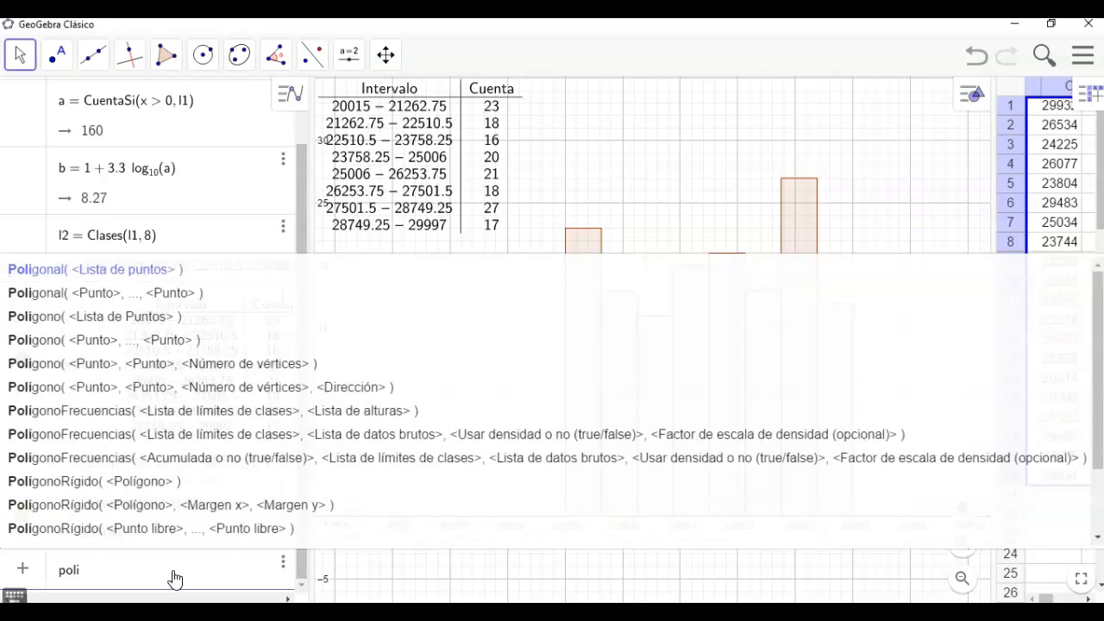
{"action": "type", "text": "gono"}
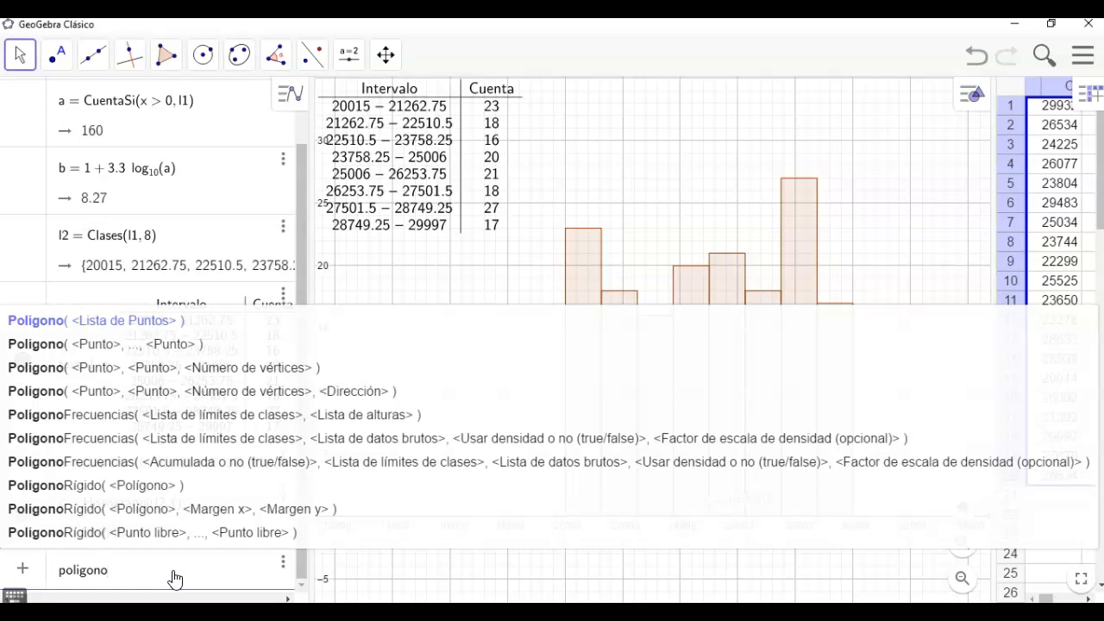
{"action": "type", "text": "fre"}
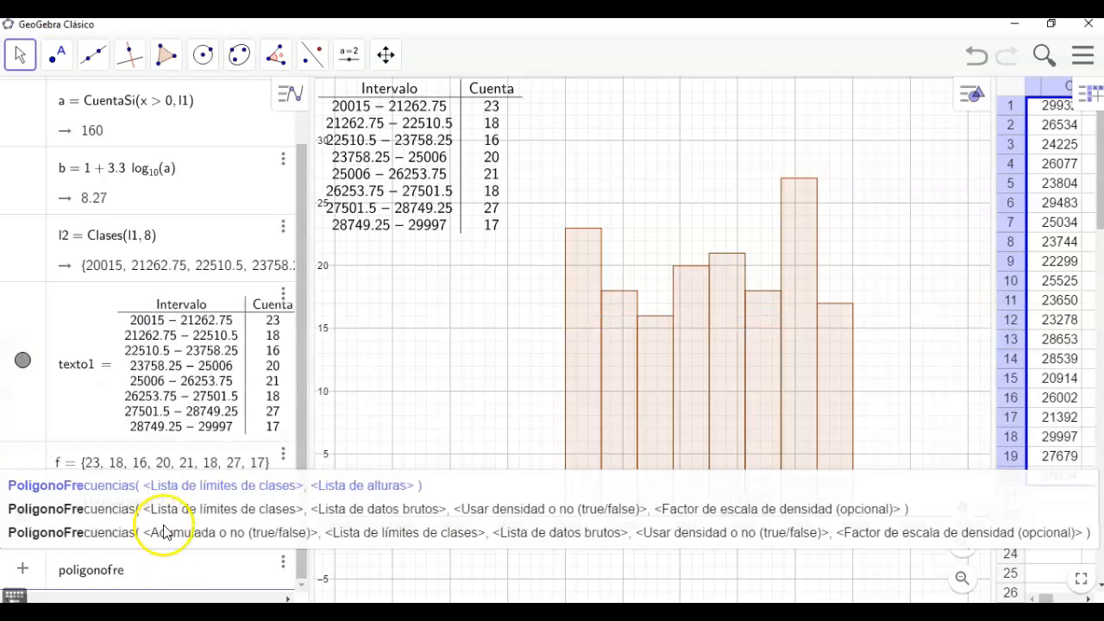
{"action": "left_click", "coordinate": [99, 486]}
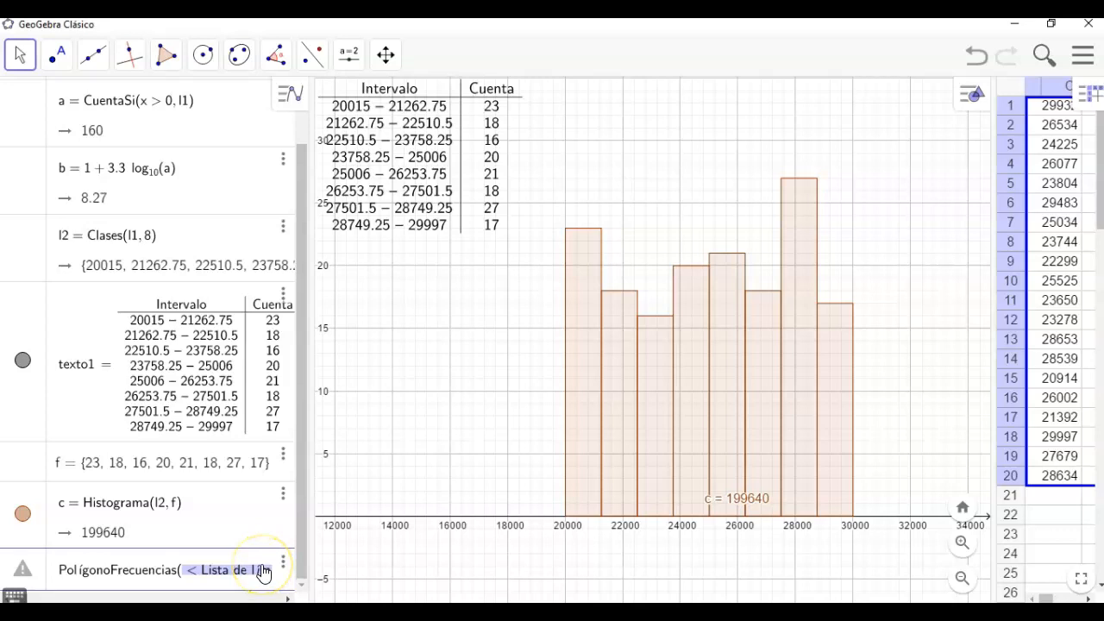
{"action": "type", "text": "l"}
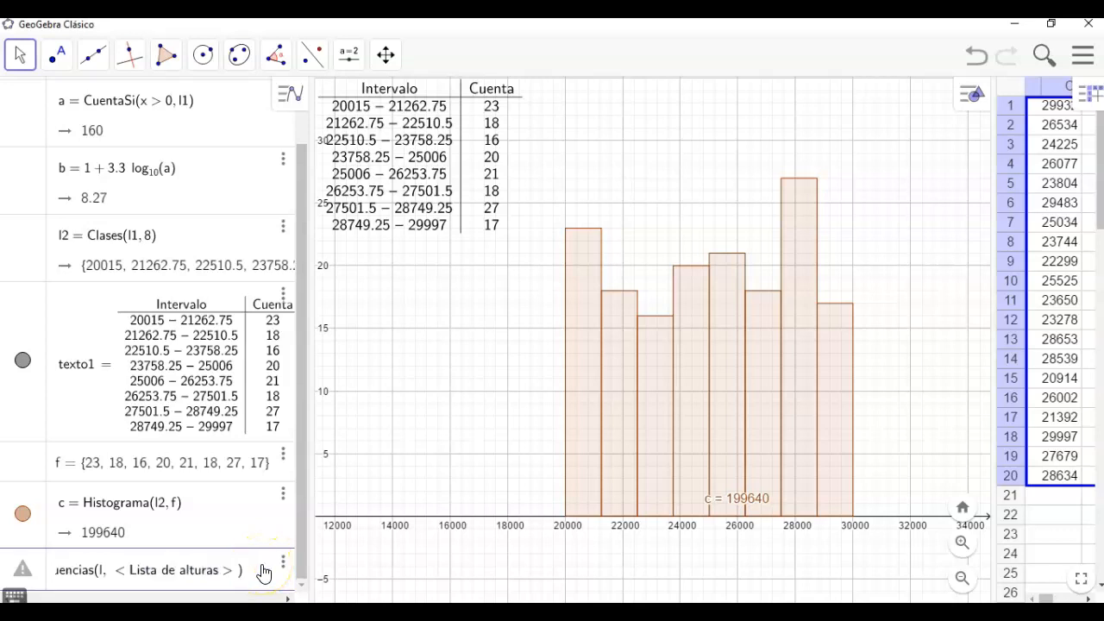
{"action": "type", "text": "2"}
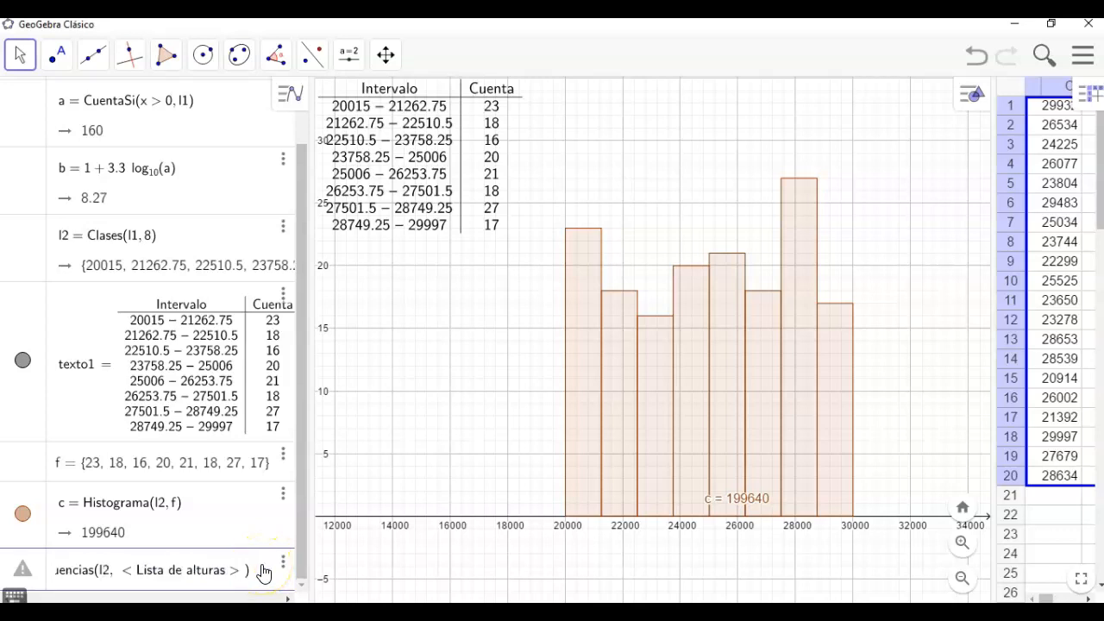
{"action": "key", "text": "Tab"}
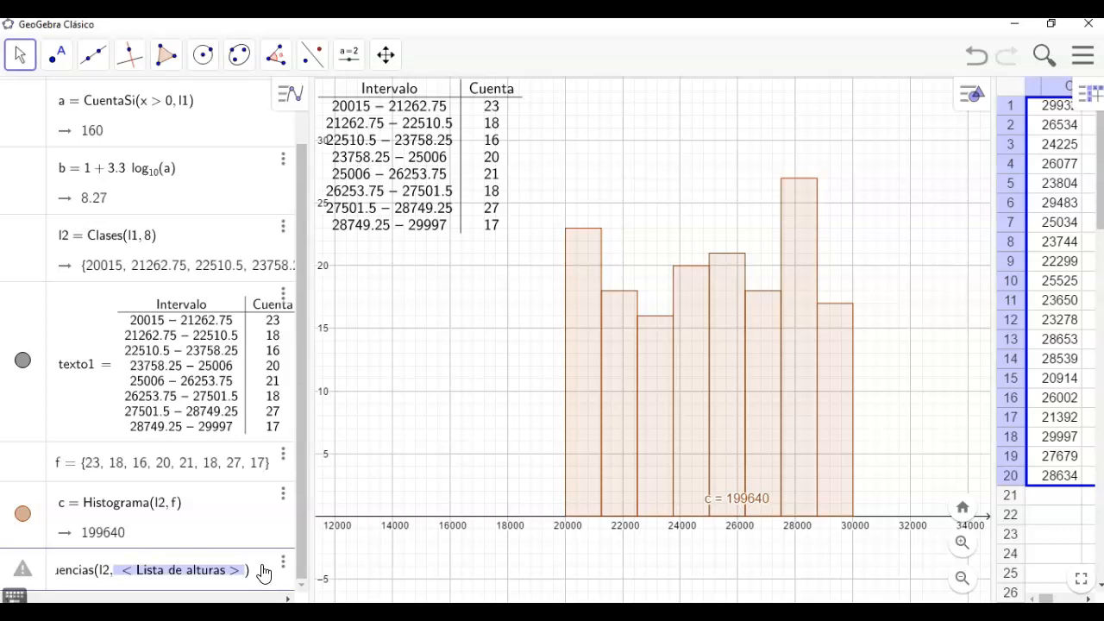
{"action": "type", "text": "f"}
{"action": "key", "text": "Return"}
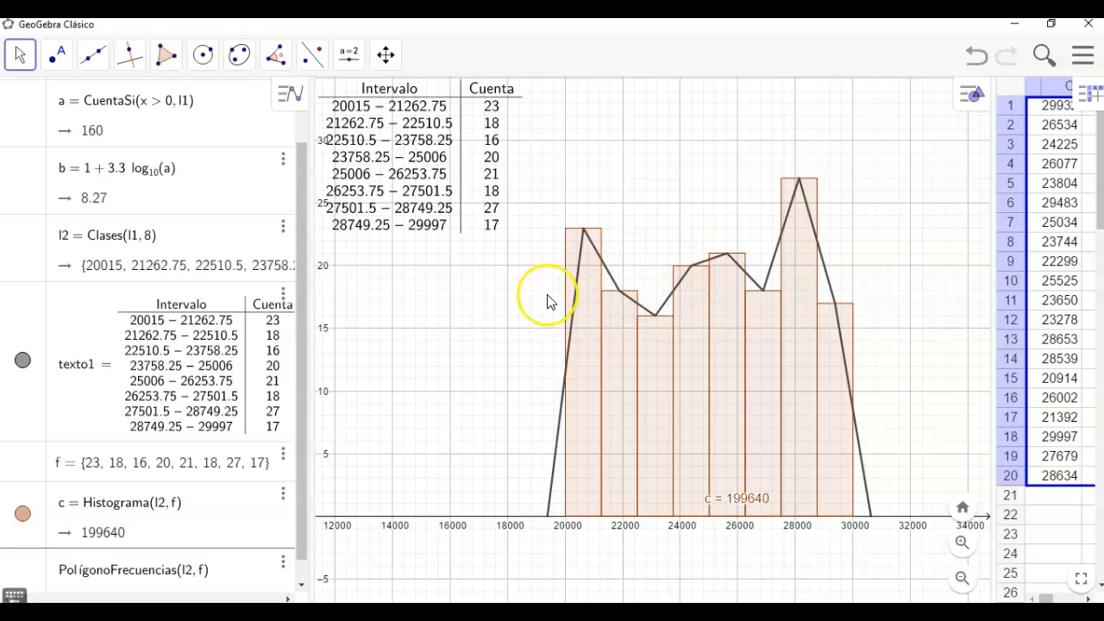
Step: Open the image export preview of the graphics view and dismiss it without copying or downloading
{"action": "left_click", "coordinate": [1084, 57]}
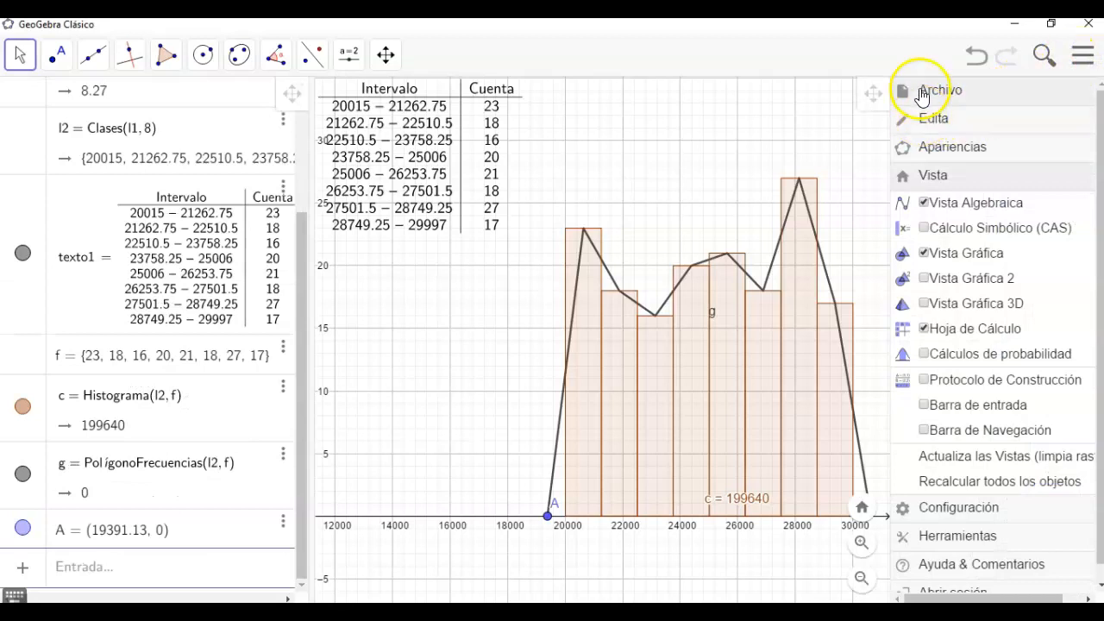
{"action": "left_click", "coordinate": [922, 93]}
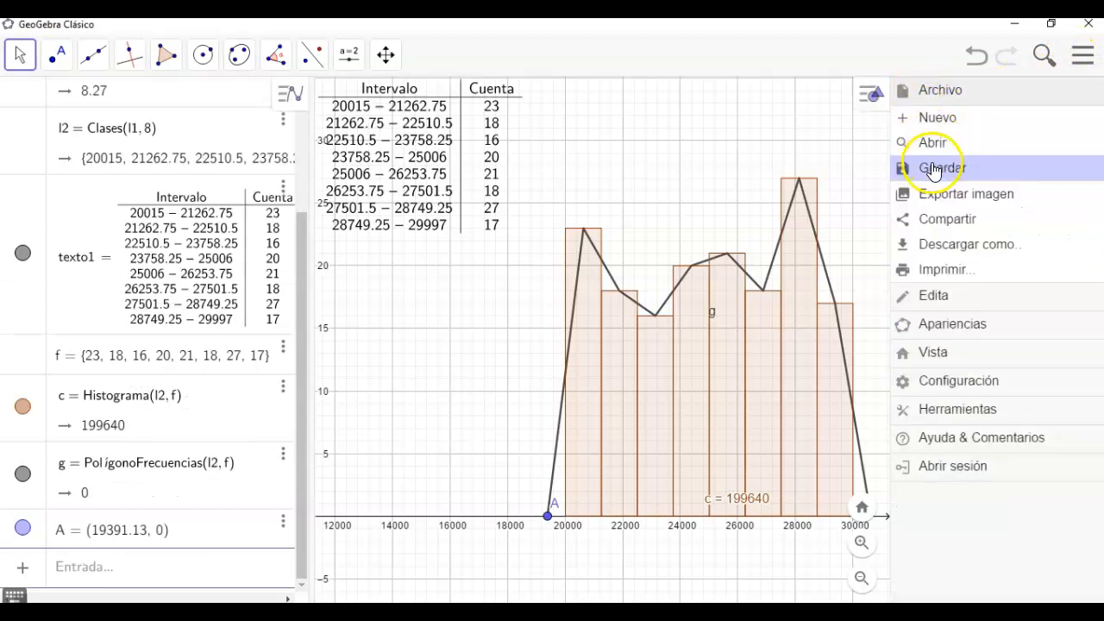
{"action": "left_click", "coordinate": [936, 202]}
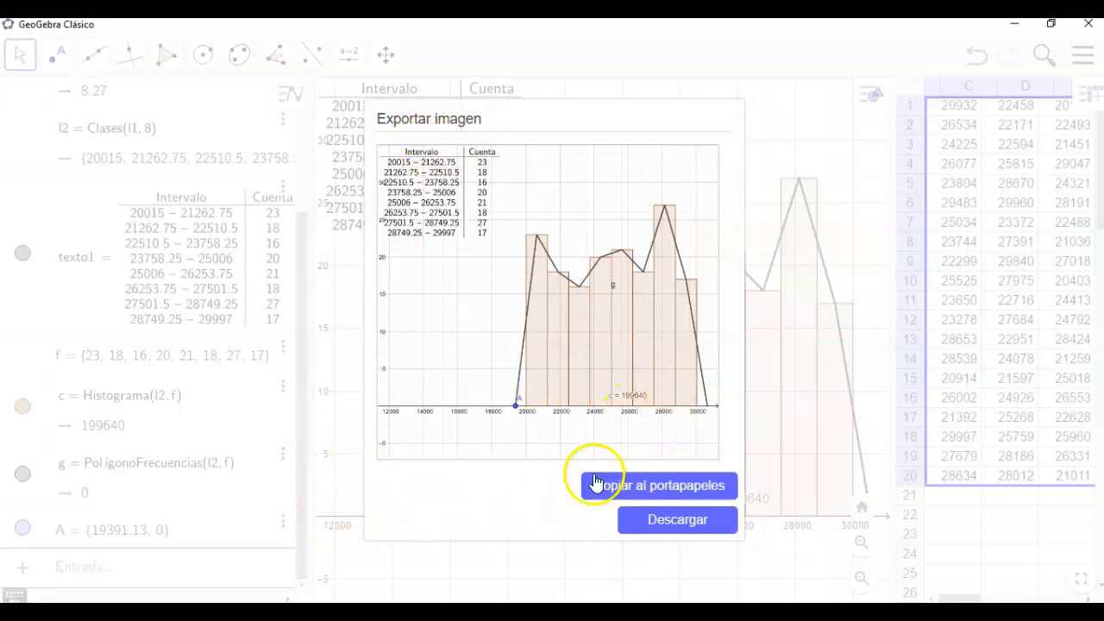
{"action": "left_click", "coordinate": [330, 431]}
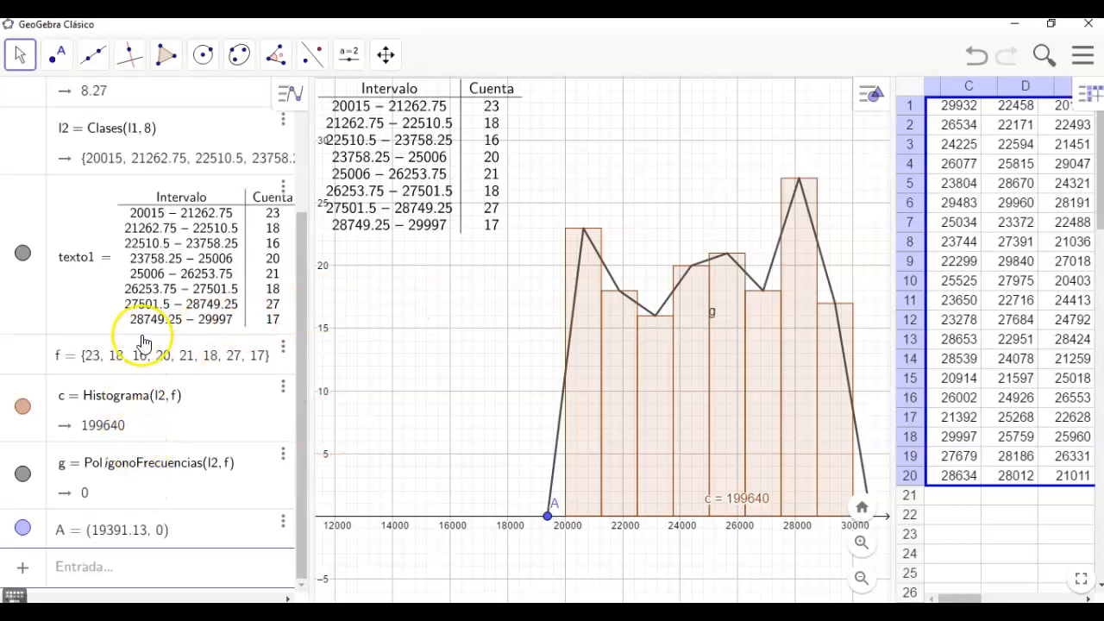
{"action": "left_click", "coordinate": [34, 569]}
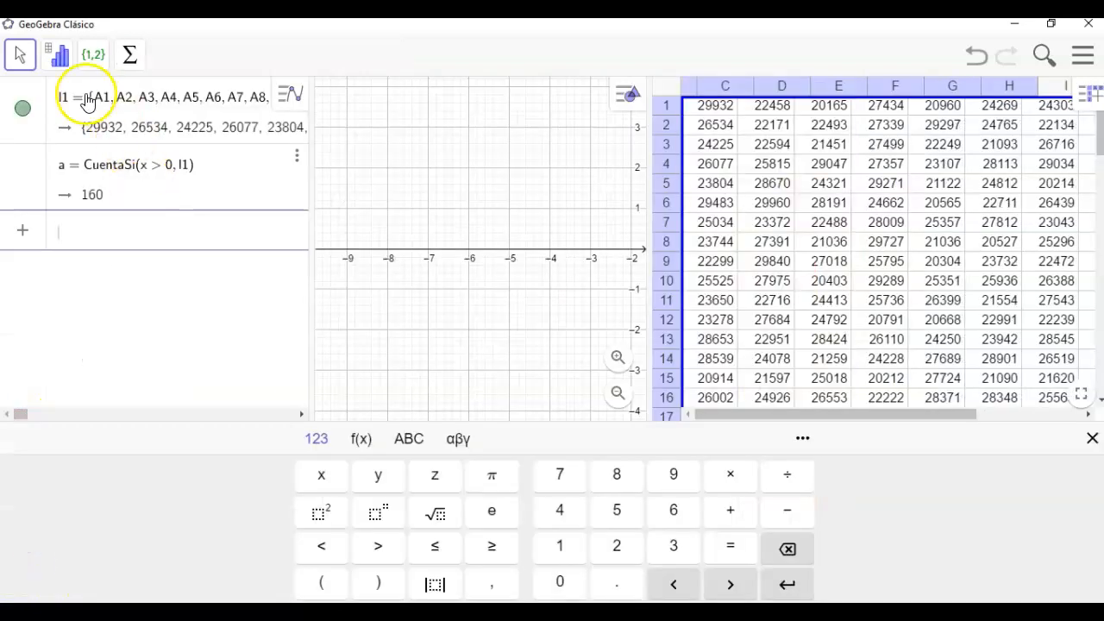